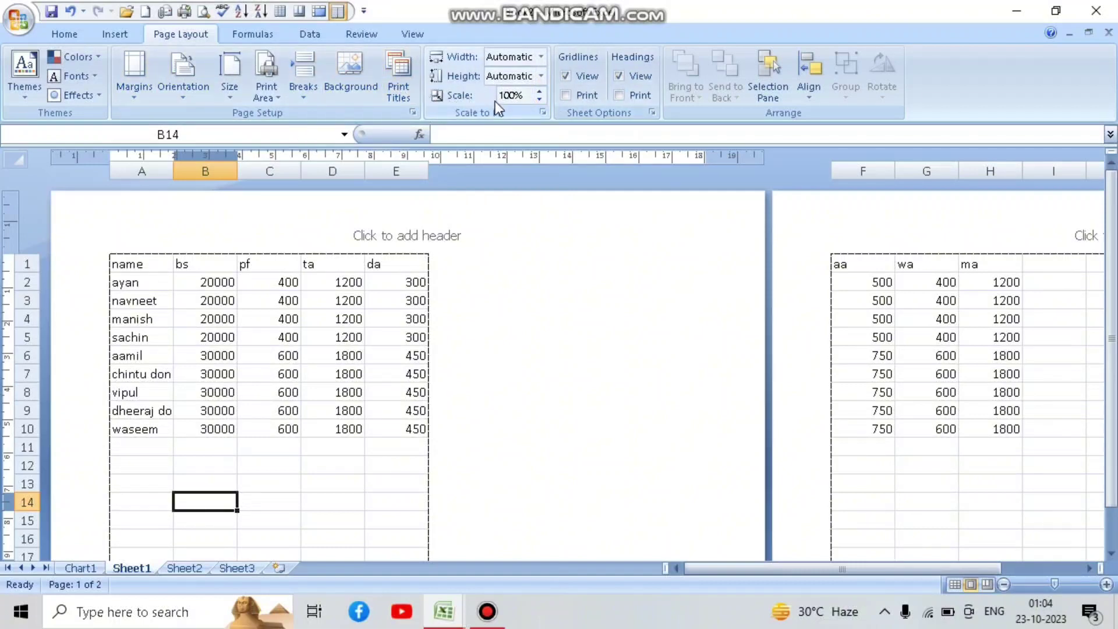
Step: Lower the print scale and switch the salary sheet to Normal view
{"action": "left_click", "coordinate": [541, 99]}
{"action": "left_click", "coordinate": [349, 432]}
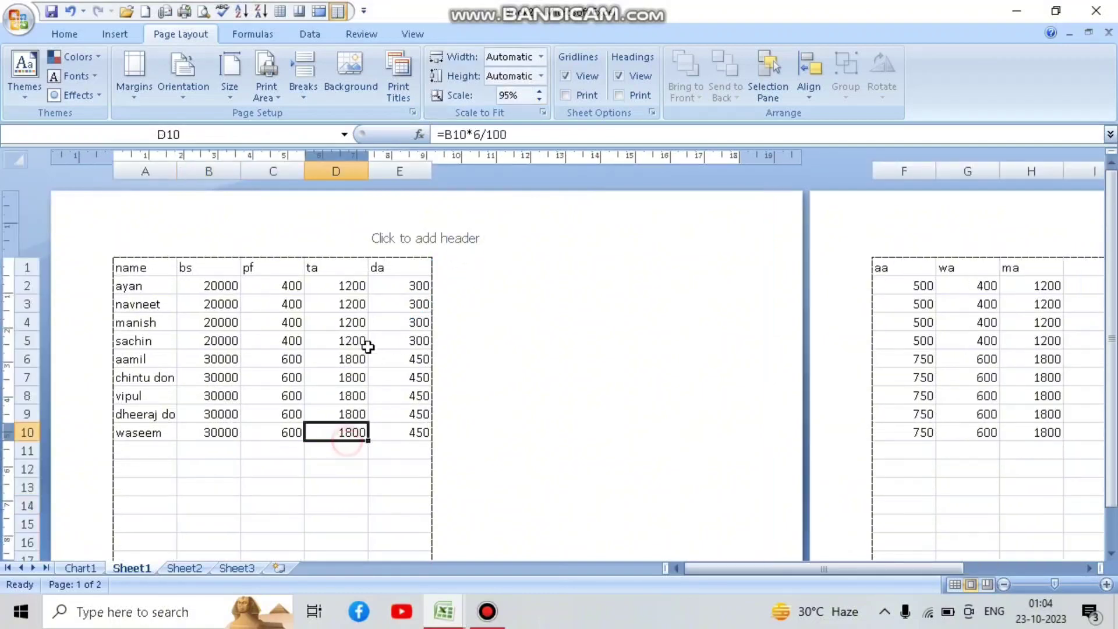
{"action": "left_click", "coordinate": [412, 34]}
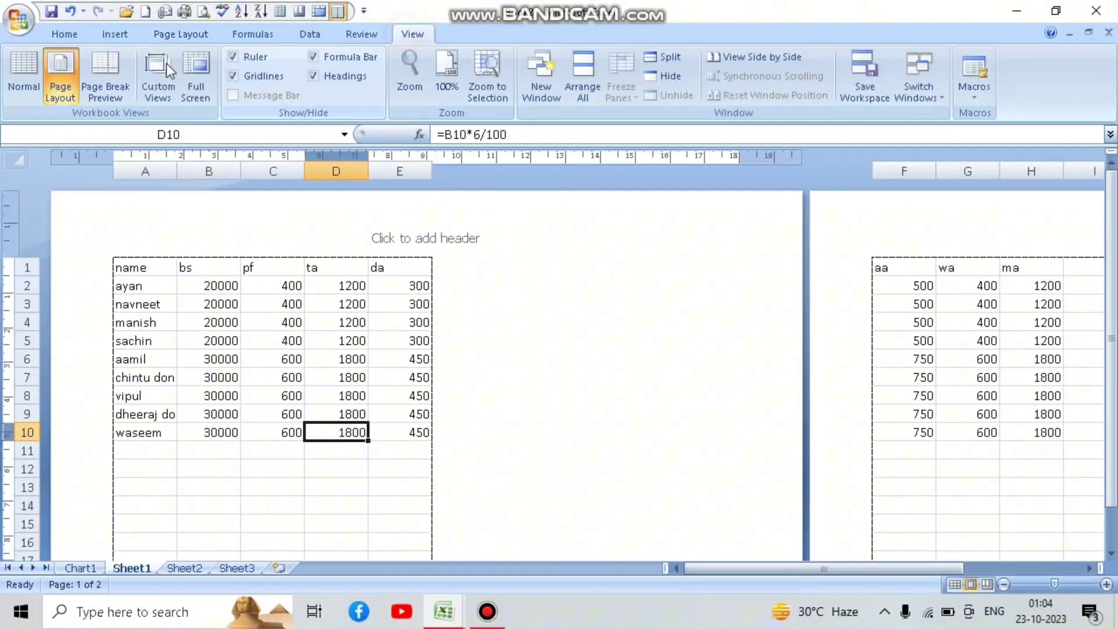
{"action": "left_click", "coordinate": [35, 66]}
Step: Check the printout in Print Preview, then set the print scale to 105%
{"action": "left_click", "coordinate": [207, 34]}
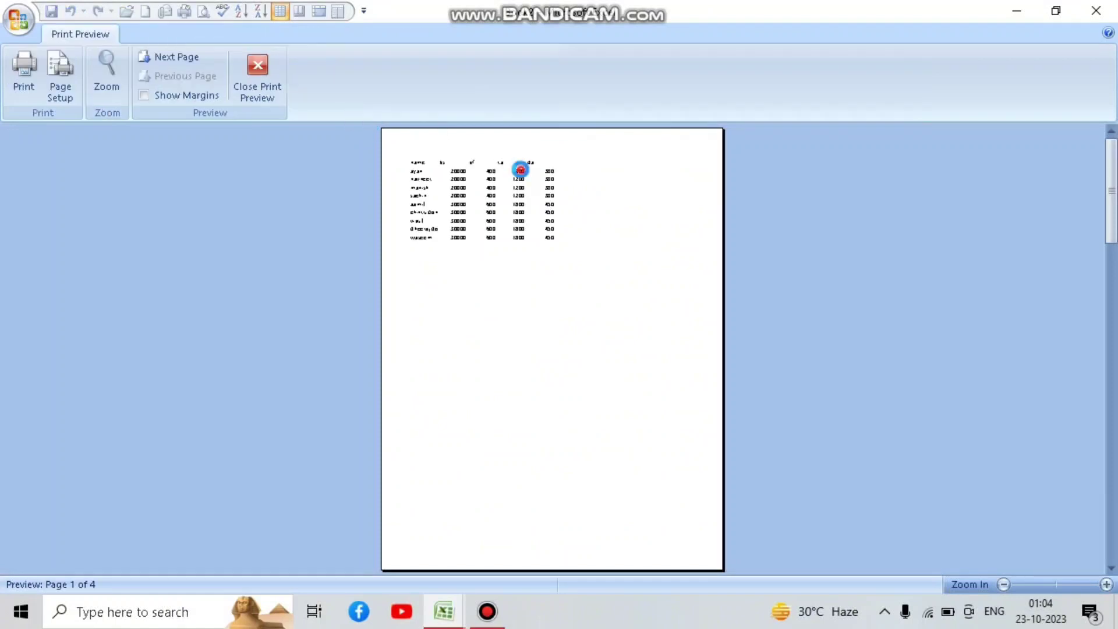
{"action": "left_click", "coordinate": [521, 168]}
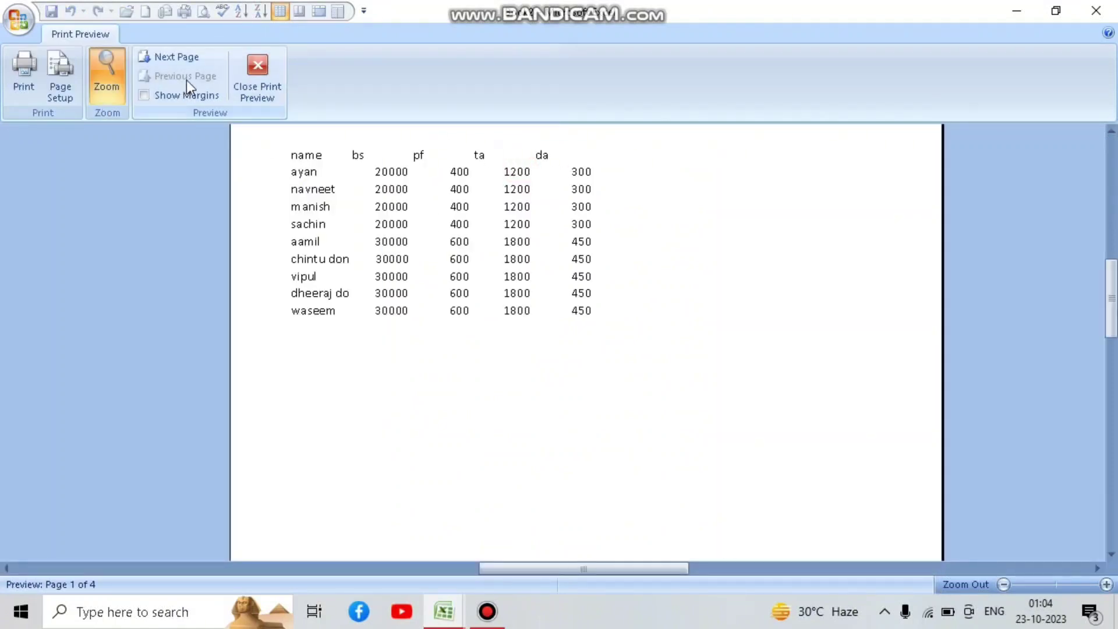
{"action": "left_click", "coordinate": [257, 73]}
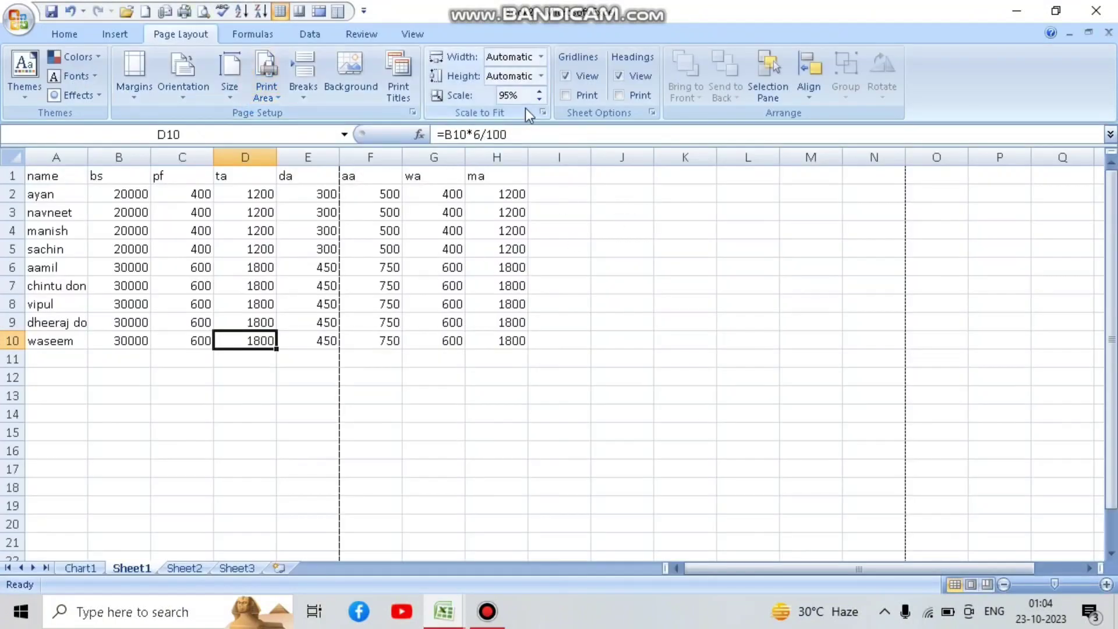
{"action": "left_click", "coordinate": [541, 93]}
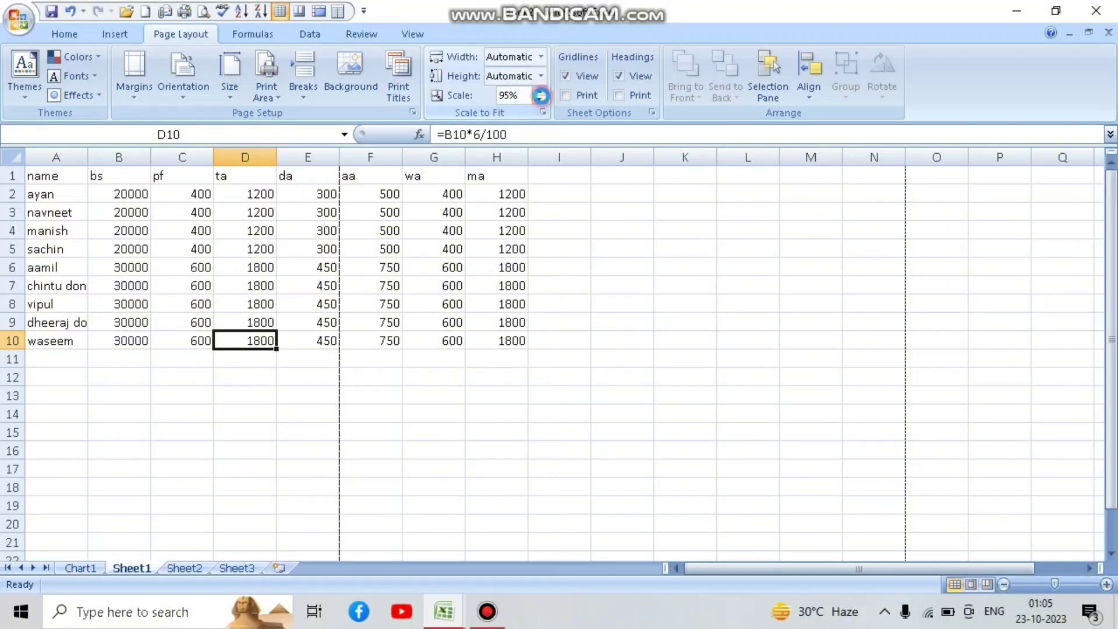
{"action": "left_click", "coordinate": [541, 100]}
{"action": "left_click", "coordinate": [542, 99]}
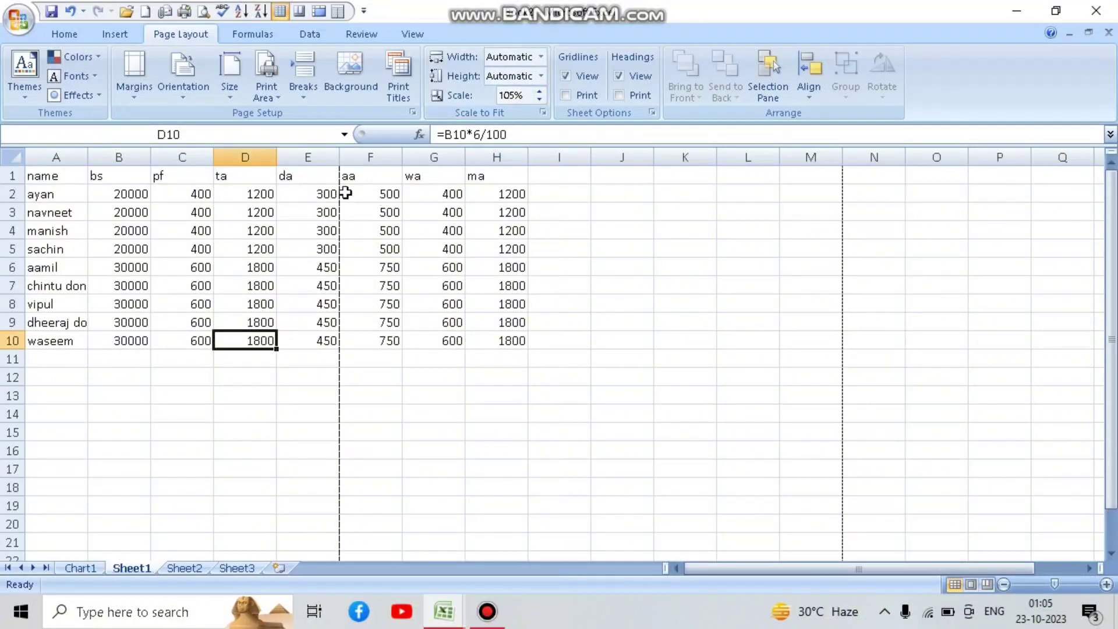
Step: In Page Break Preview, move page 1's break to after column L, then return to Normal view
{"action": "left_click", "coordinate": [407, 33]}
{"action": "left_click", "coordinate": [117, 67]}
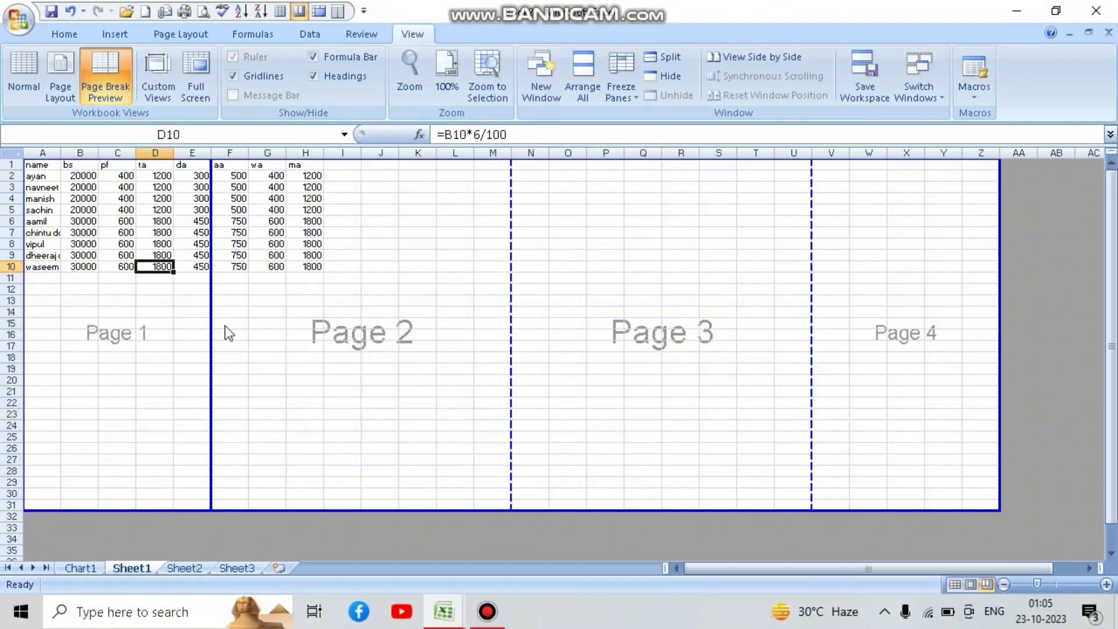
{"action": "left_click_drag", "start_coordinate": [210, 324], "coordinate": [471, 431]}
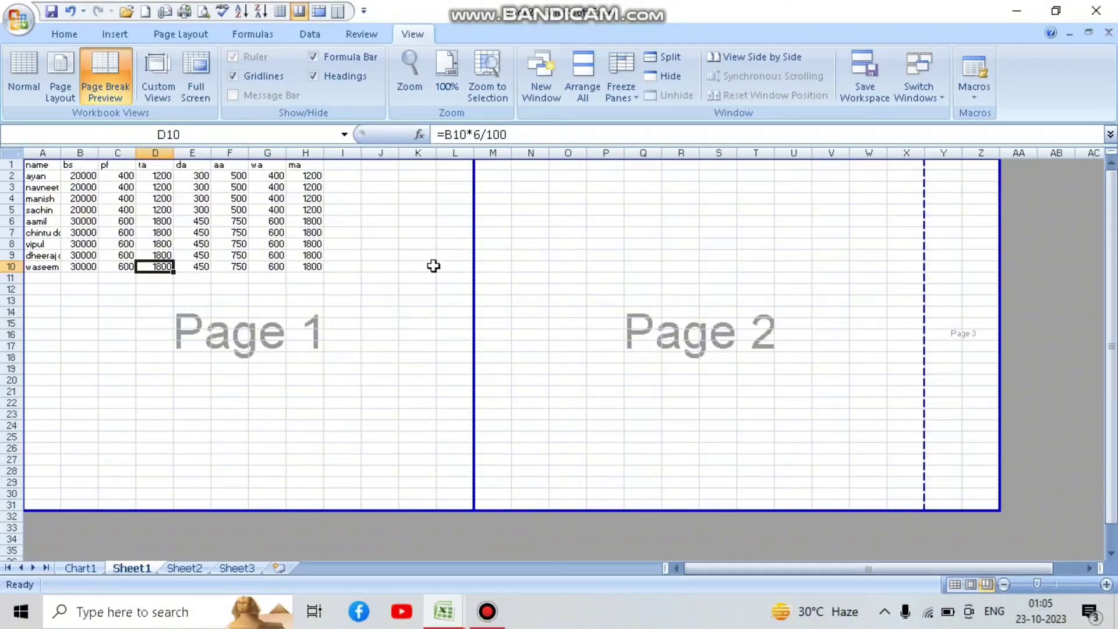
{"action": "left_click", "coordinate": [22, 69]}
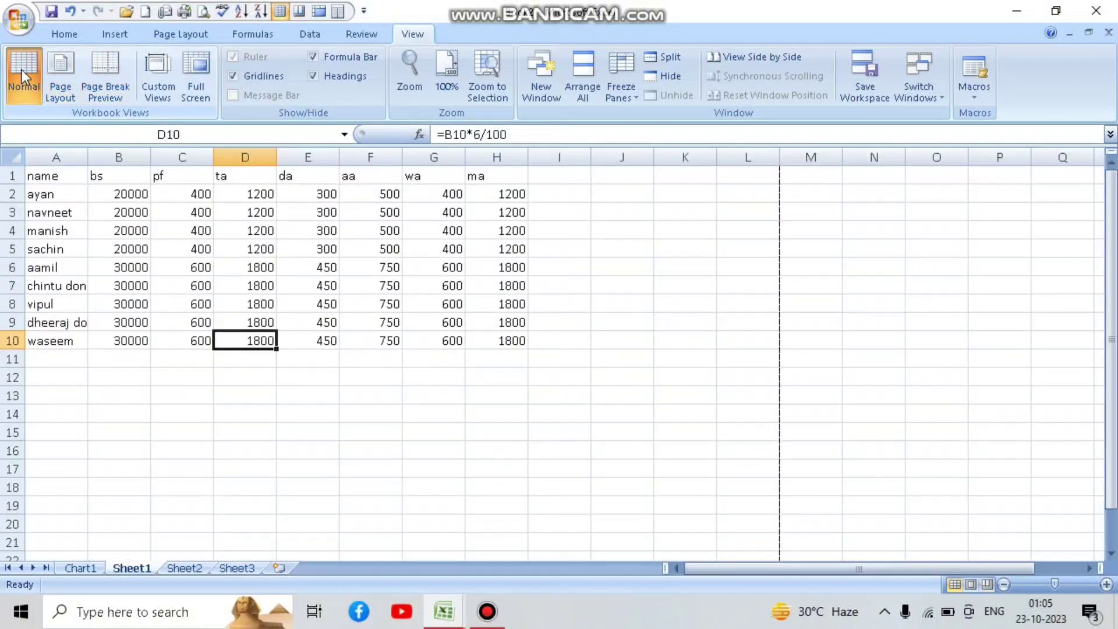
Step: Step the print scale up through 110% to 125% and check the four-page printout in Print Preview
{"action": "left_click", "coordinate": [167, 35]}
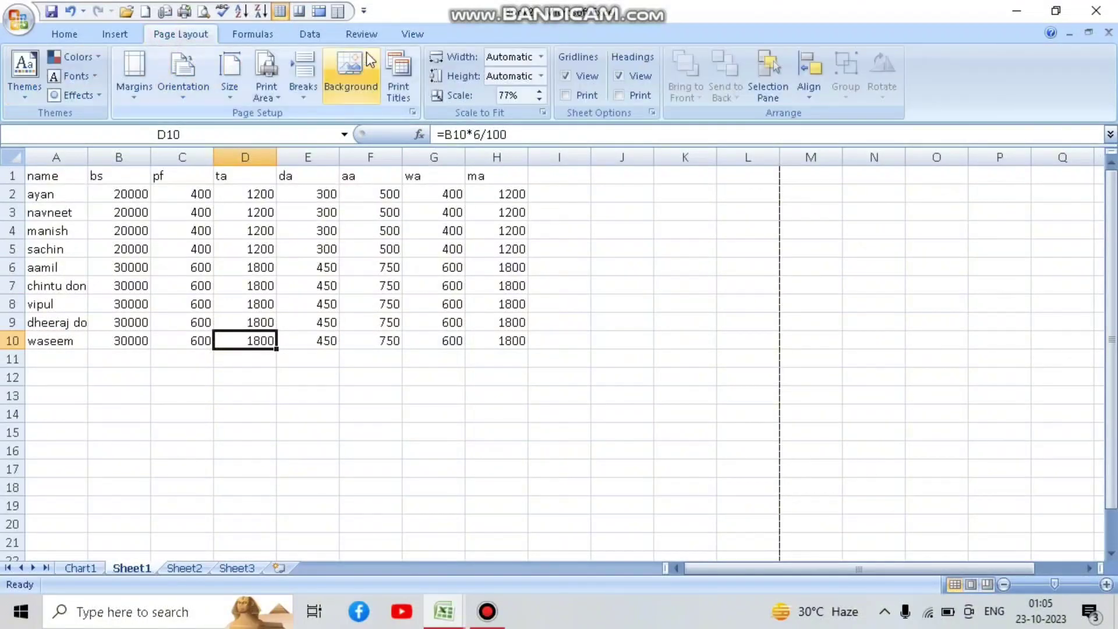
{"action": "left_click", "coordinate": [539, 95]}
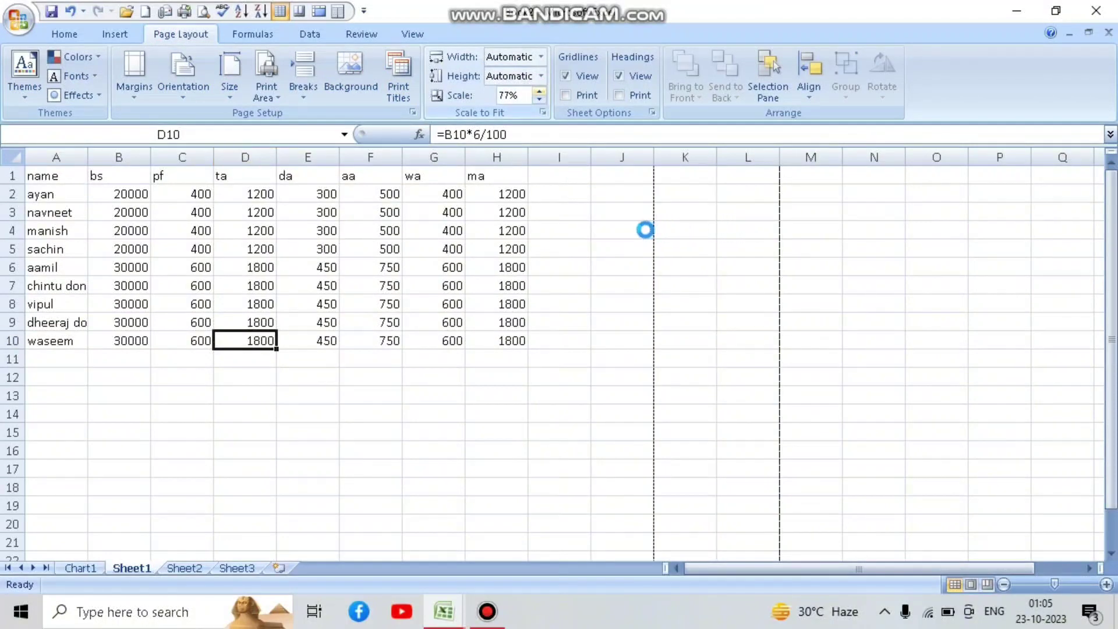
{"action": "left_click", "coordinate": [535, 90]}
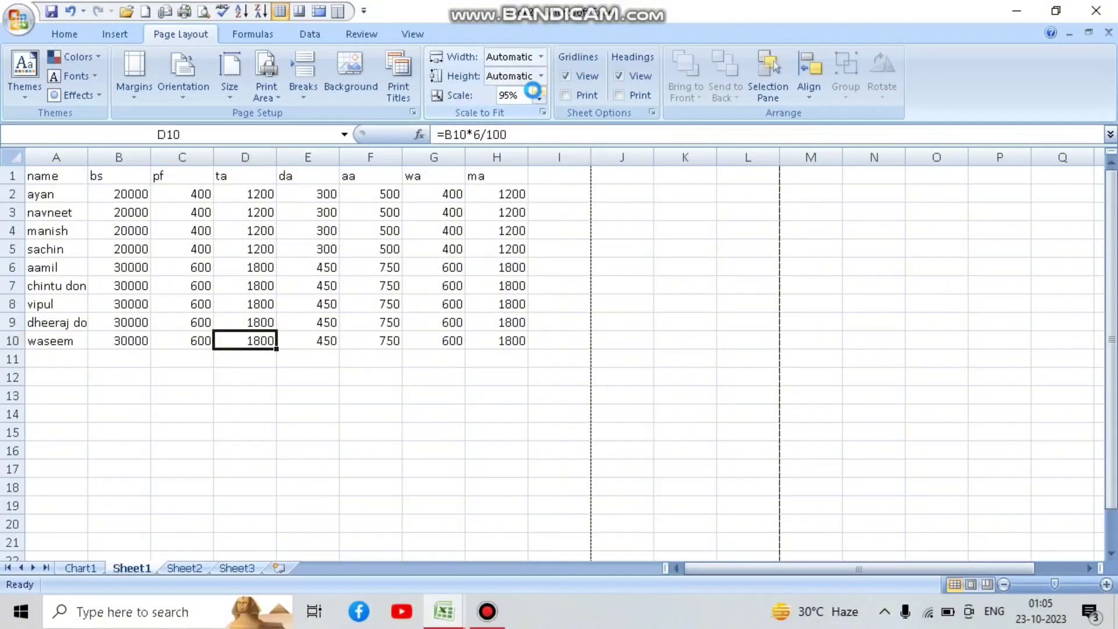
{"action": "left_click", "coordinate": [535, 91]}
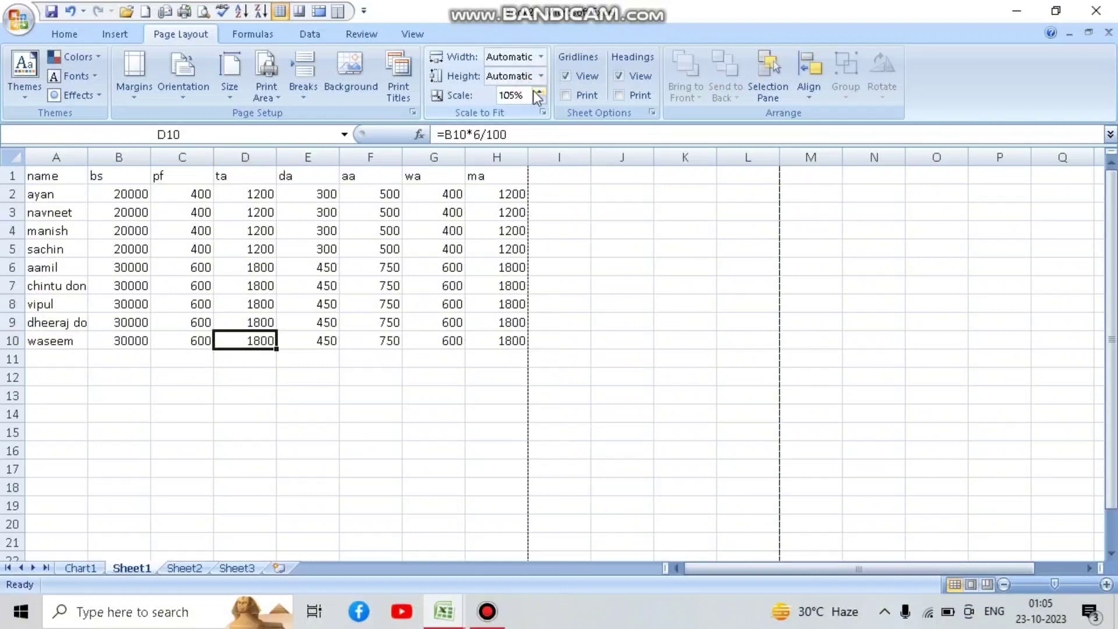
{"action": "left_click", "coordinate": [537, 93]}
{"action": "left_click", "coordinate": [537, 93]}
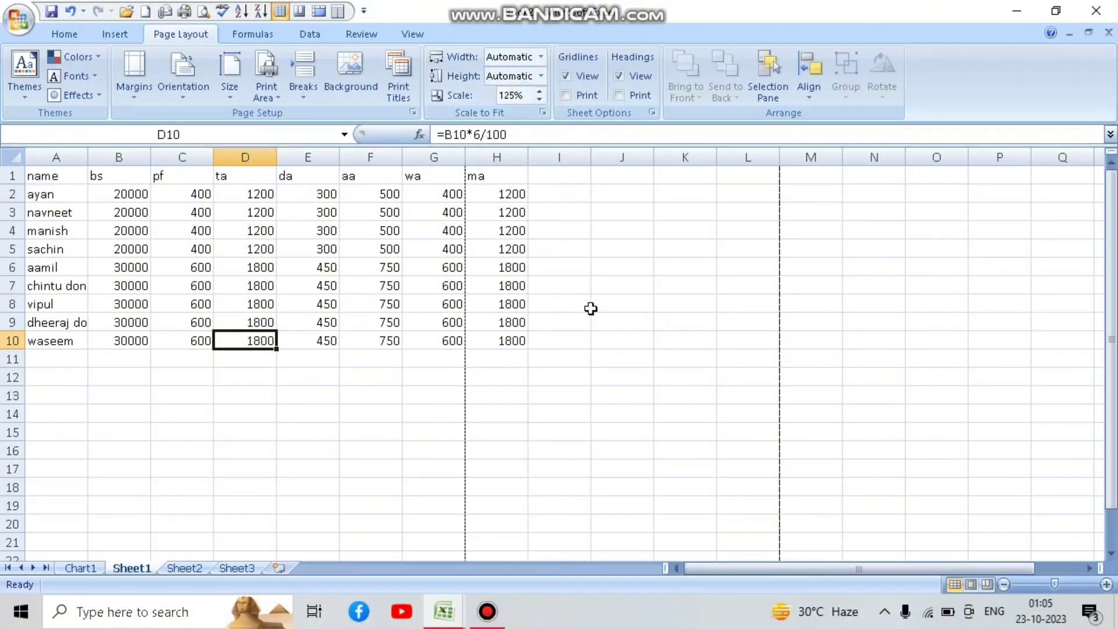
{"action": "key", "text": "ctrl+F2"}
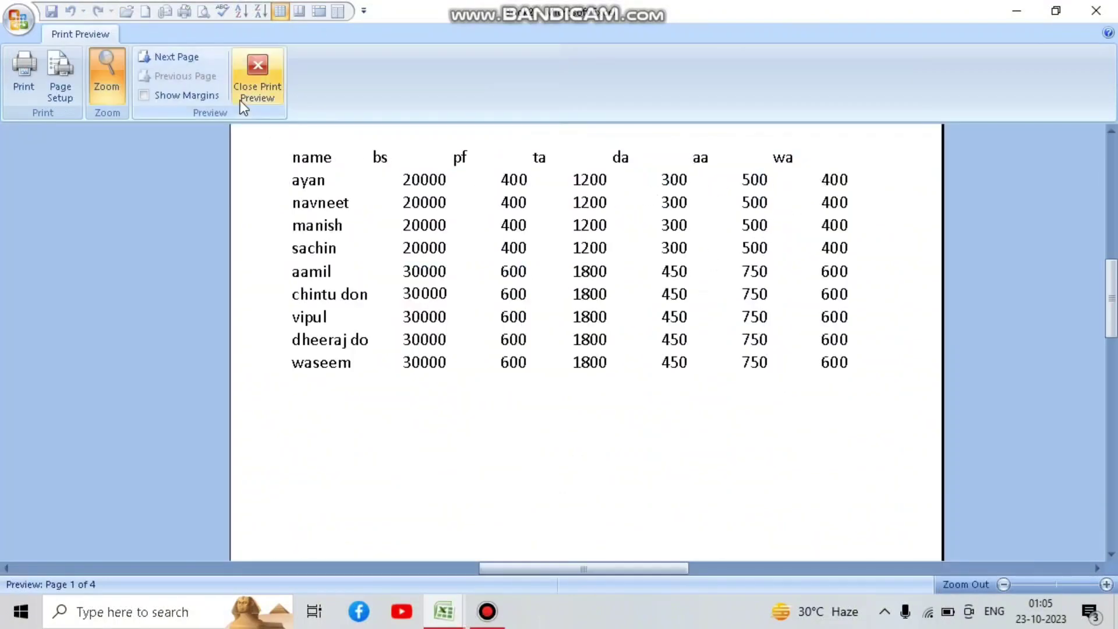
{"action": "left_click", "coordinate": [240, 100]}
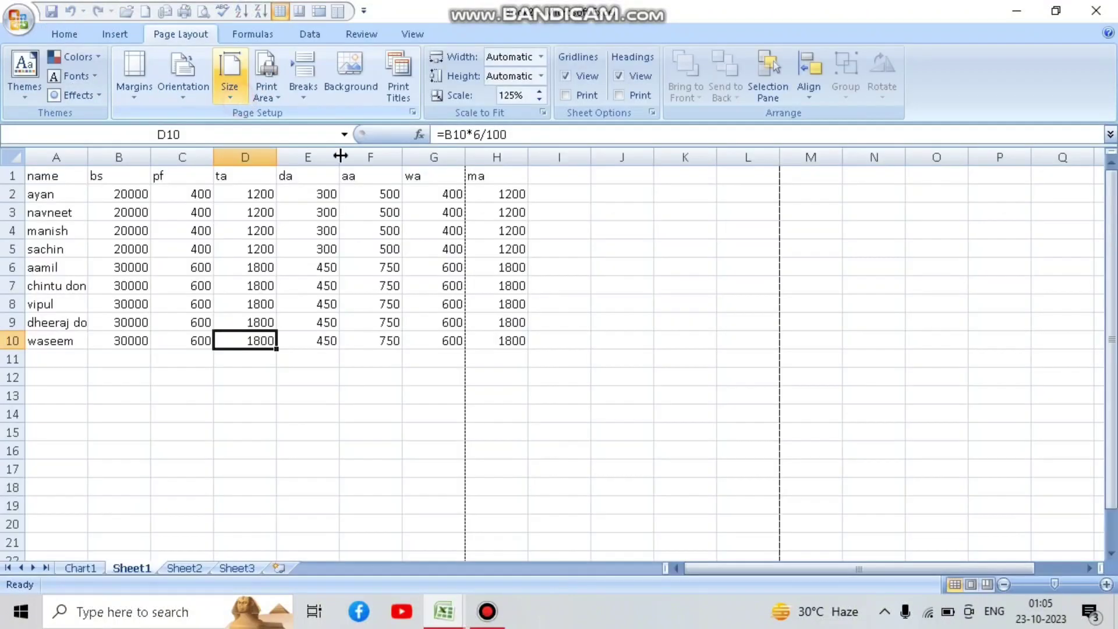
Step: Reset the scale to 100%, then fit the printout to 3 pages wide by 2 pages tall
{"action": "left_click", "coordinate": [544, 99]}
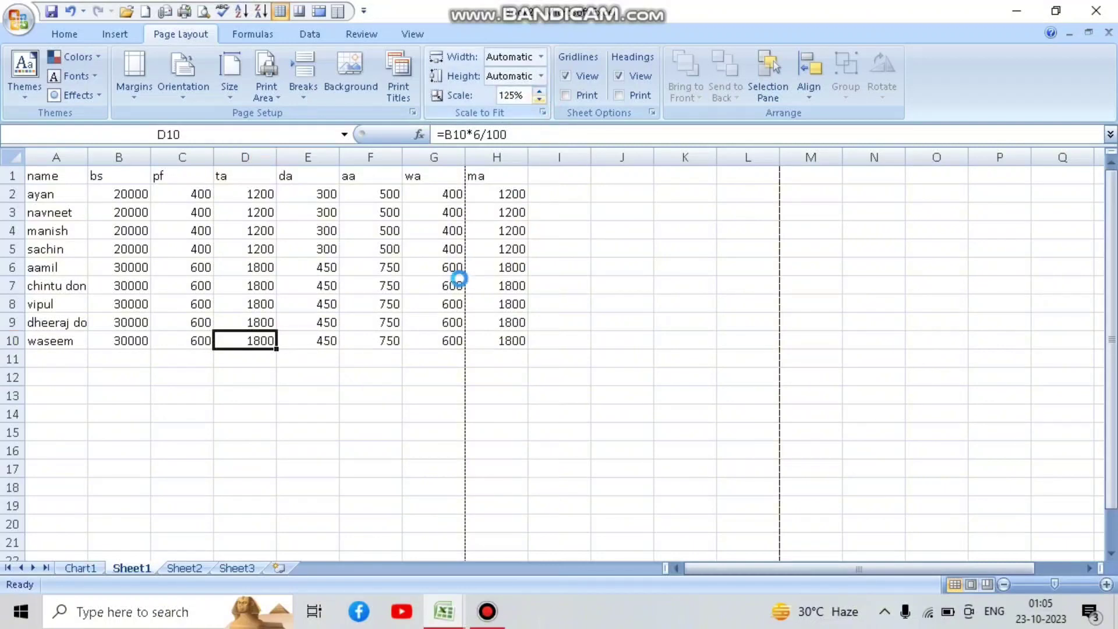
{"action": "left_click", "coordinate": [540, 99]}
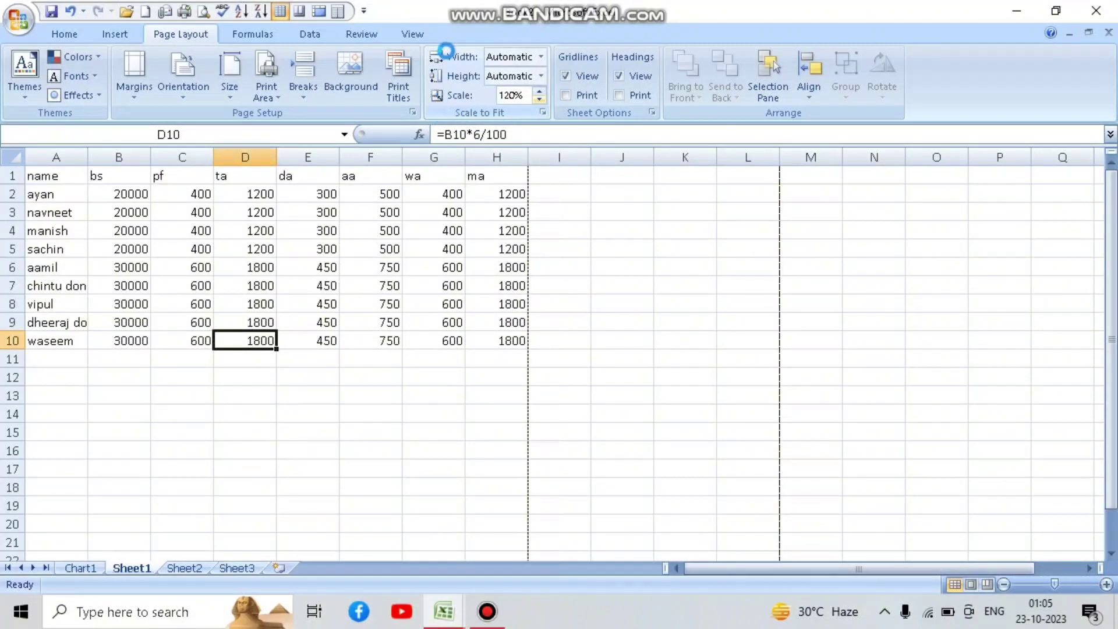
{"action": "left_click", "coordinate": [539, 99]}
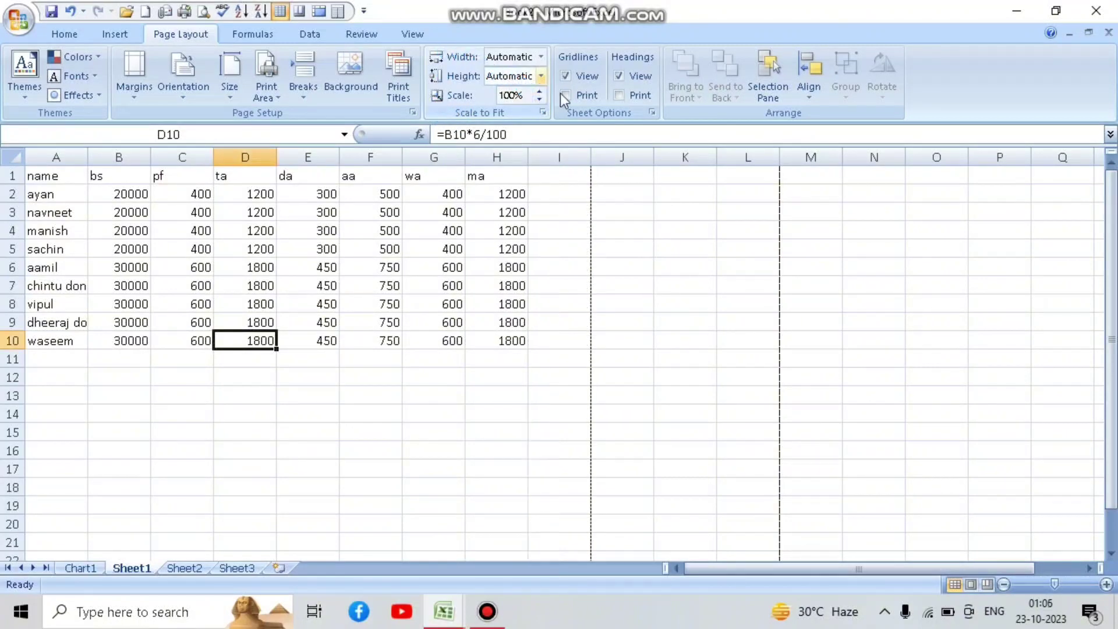
{"action": "left_click", "coordinate": [547, 79]}
{"action": "left_click", "coordinate": [533, 117]}
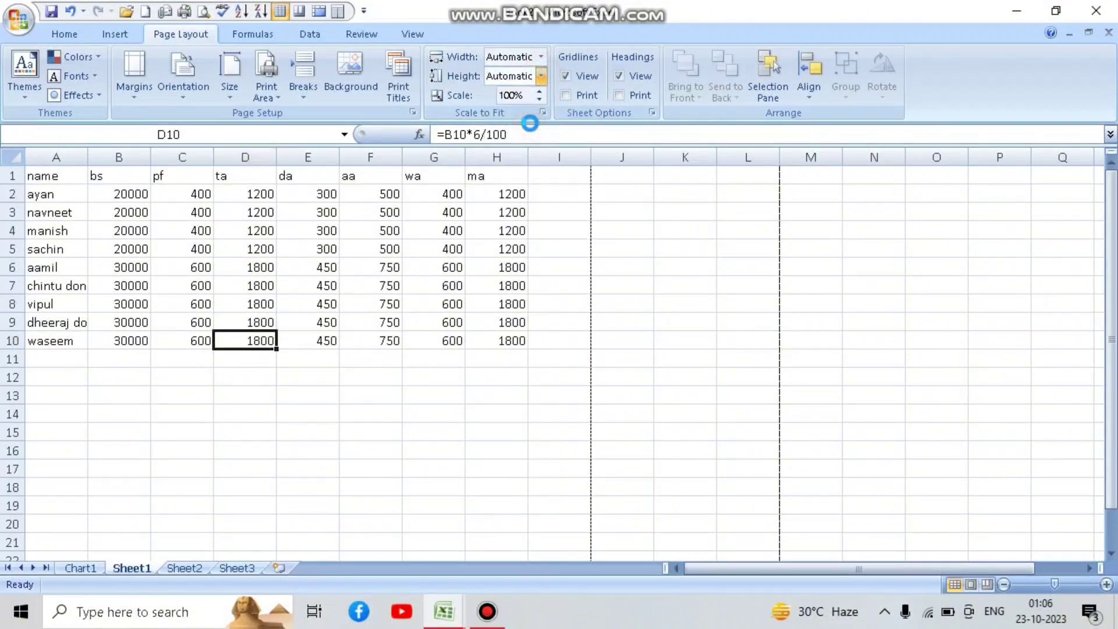
{"action": "left_click", "coordinate": [534, 60]}
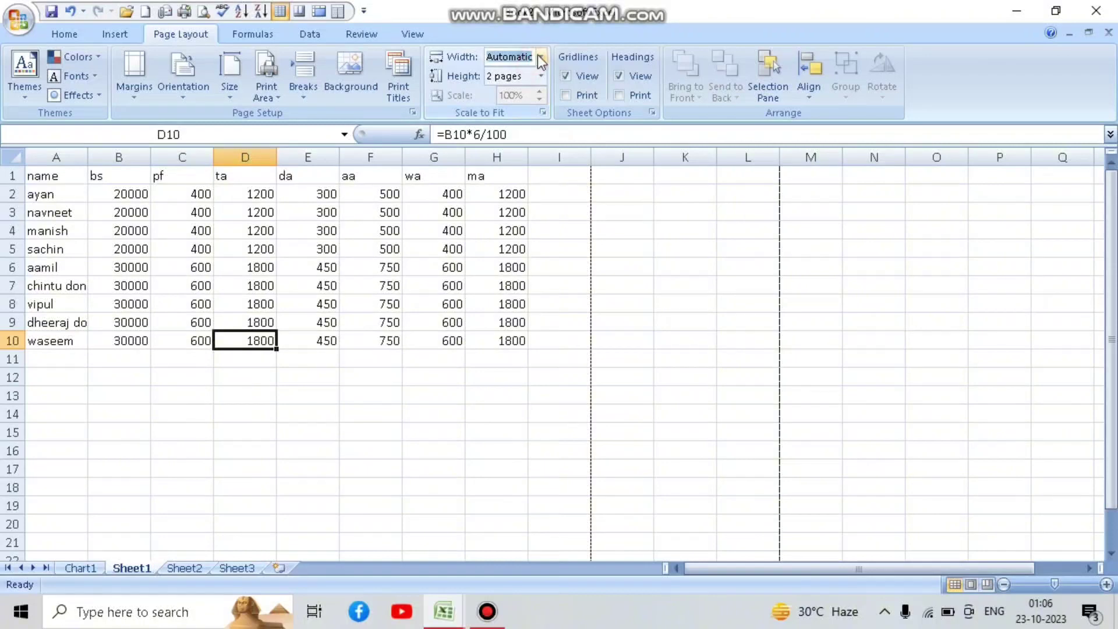
{"action": "left_click", "coordinate": [531, 115]}
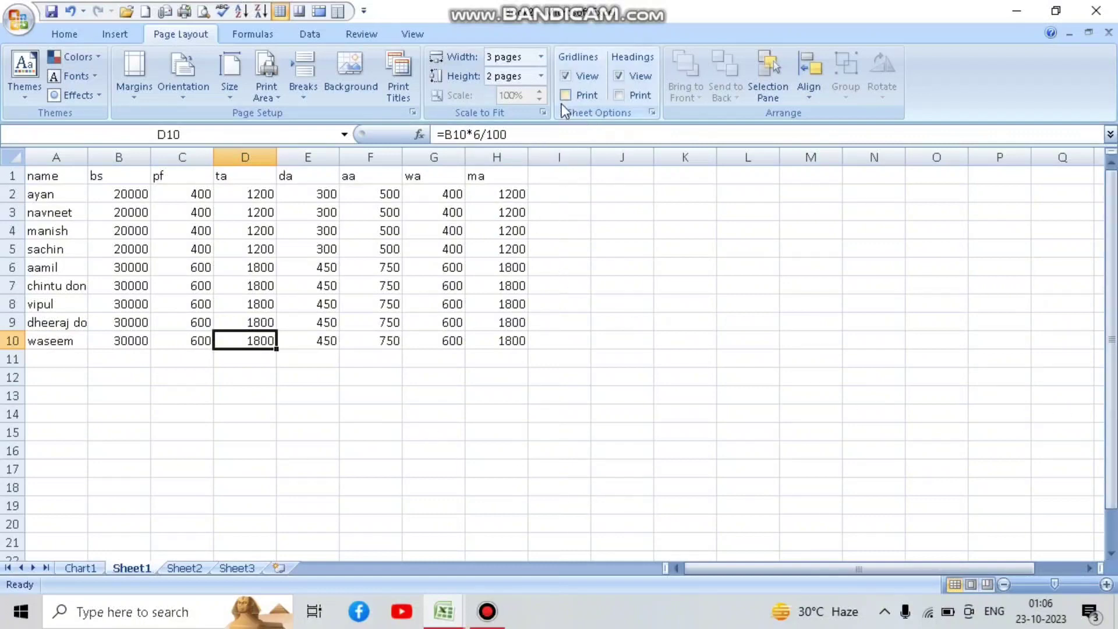
Step: Hide the gridlines and headings, then tick Headings View and Gridlines View to show them again
{"action": "left_click", "coordinate": [586, 74]}
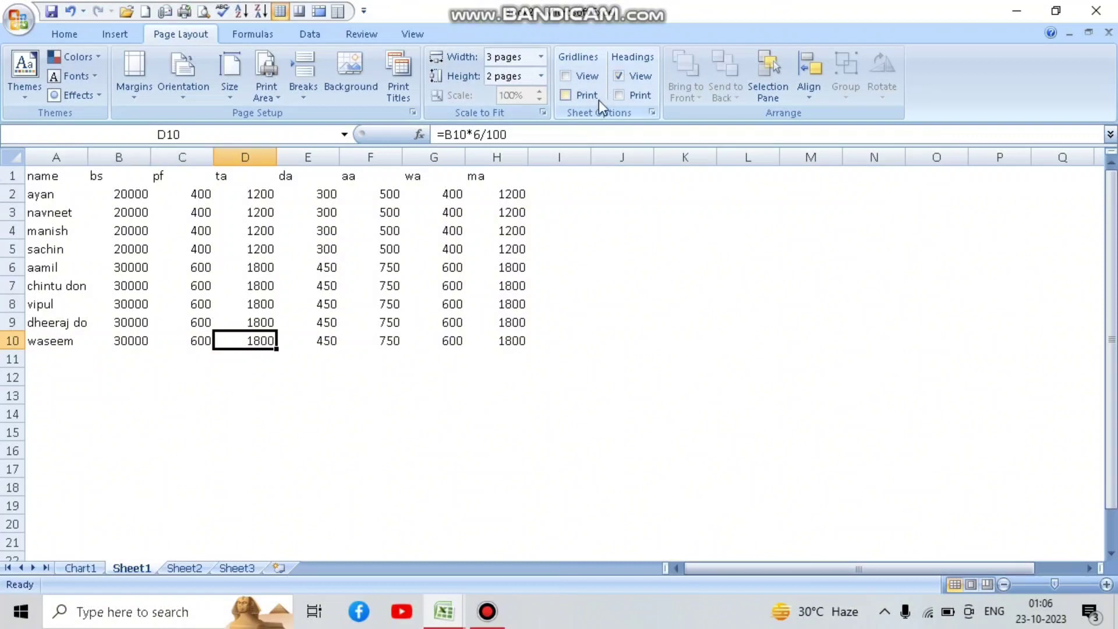
{"action": "left_click", "coordinate": [635, 75]}
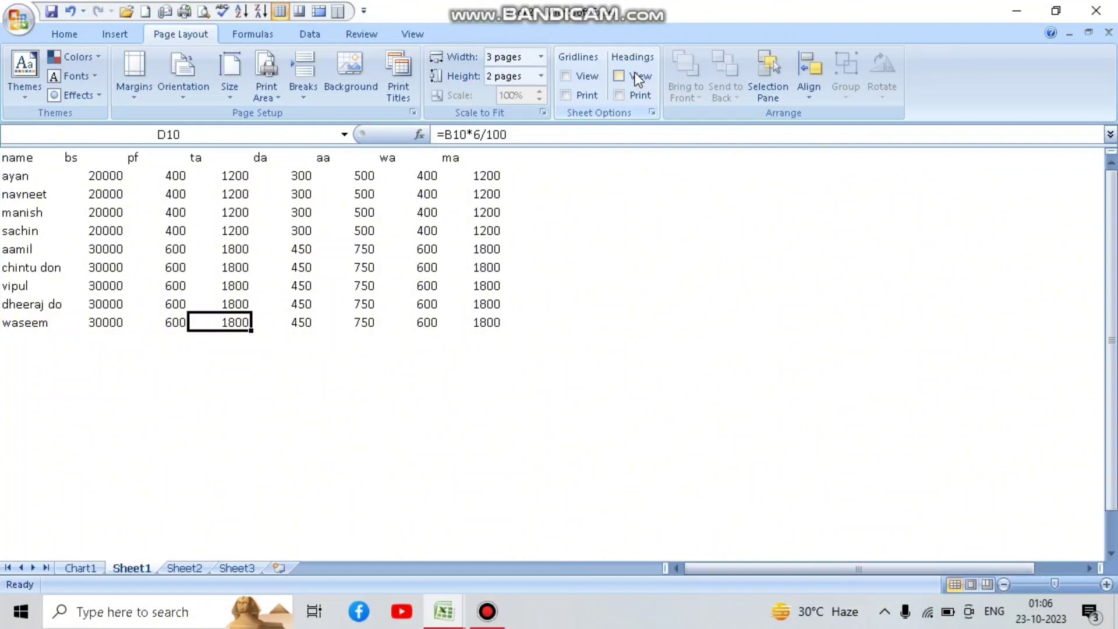
{"action": "left_click", "coordinate": [638, 76]}
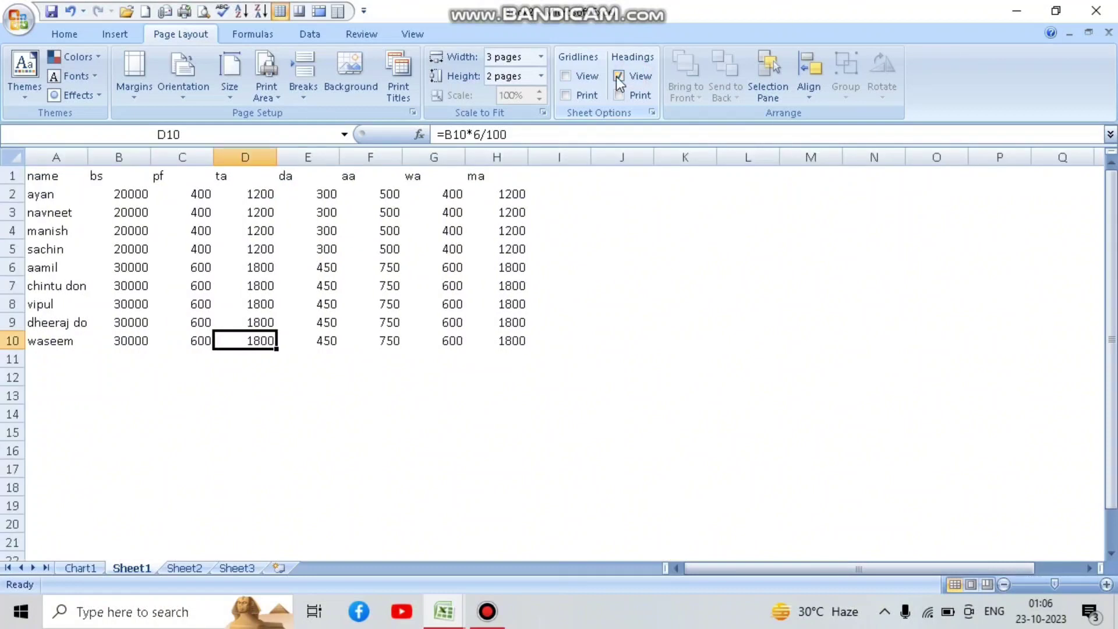
{"action": "left_click", "coordinate": [578, 79]}
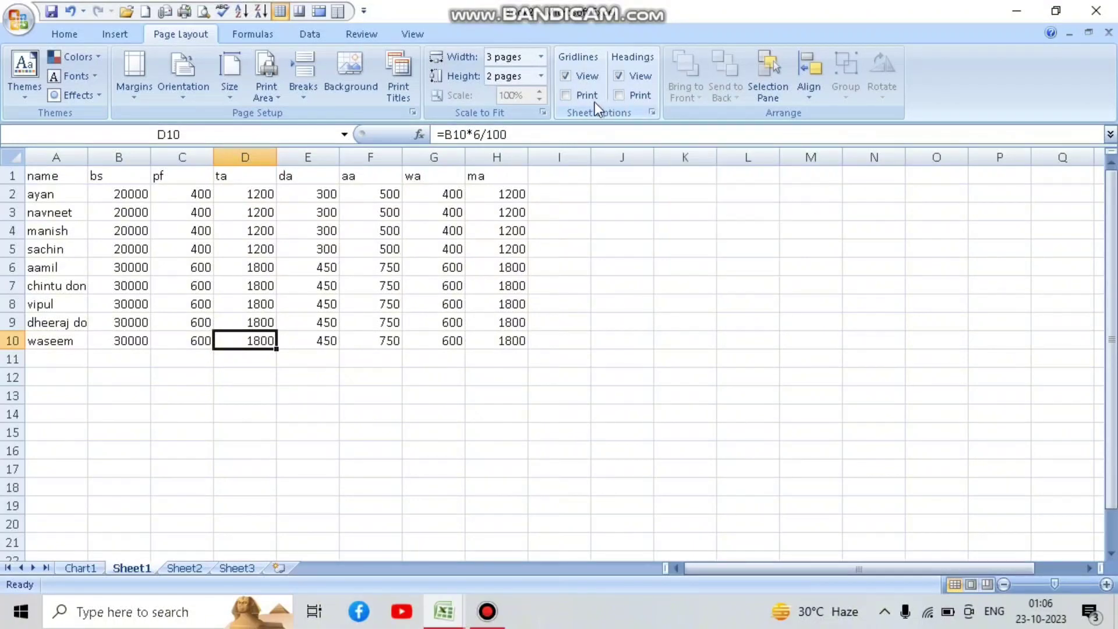
{"action": "left_click", "coordinate": [639, 282]}
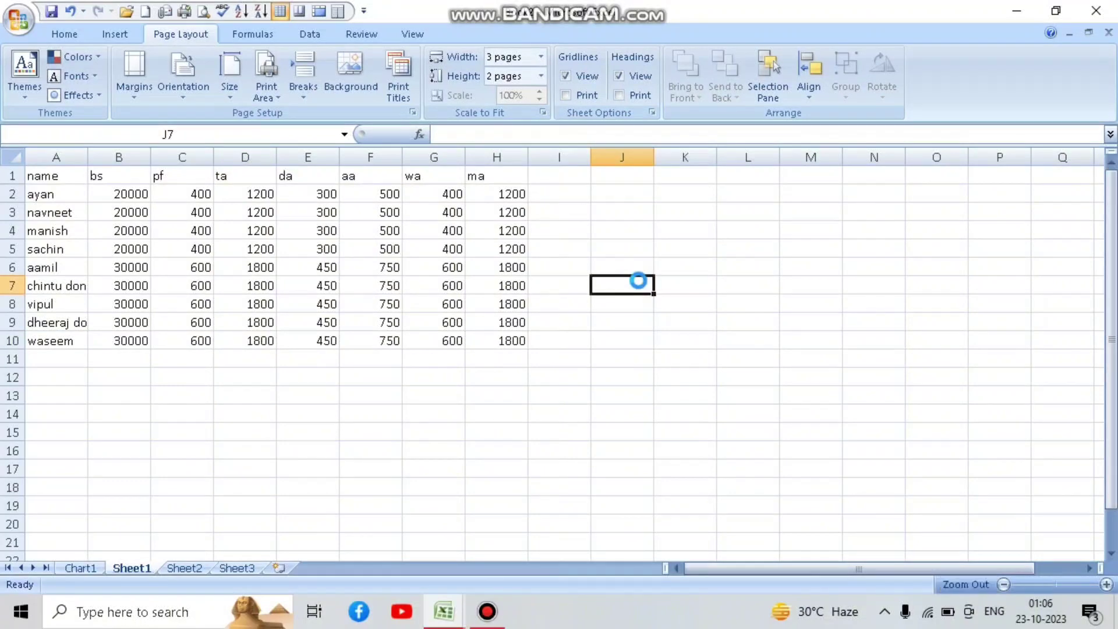
Step: Tick Gridlines Print, comparing the printout in Print Preview before and after
{"action": "key", "text": "ctrl+F2"}
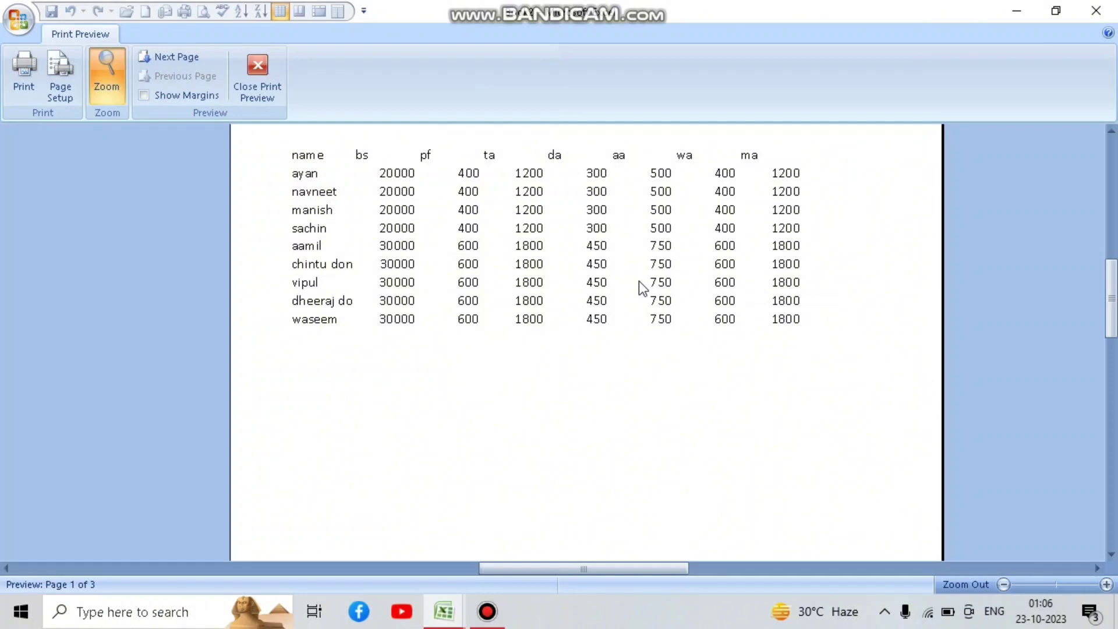
{"action": "left_click", "coordinate": [271, 85]}
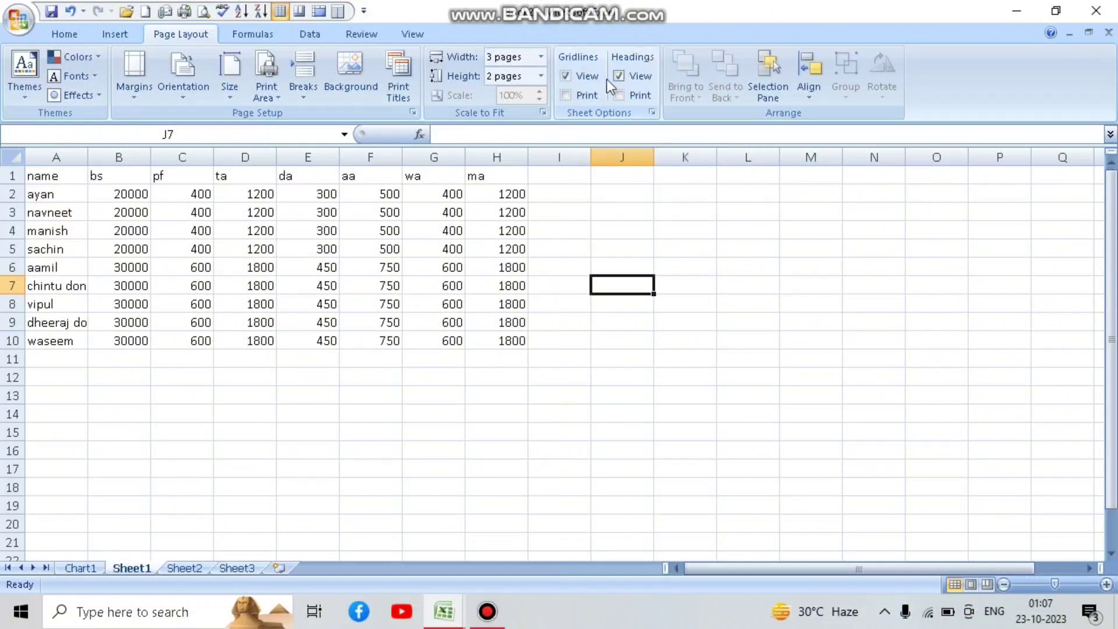
{"action": "left_click", "coordinate": [582, 96]}
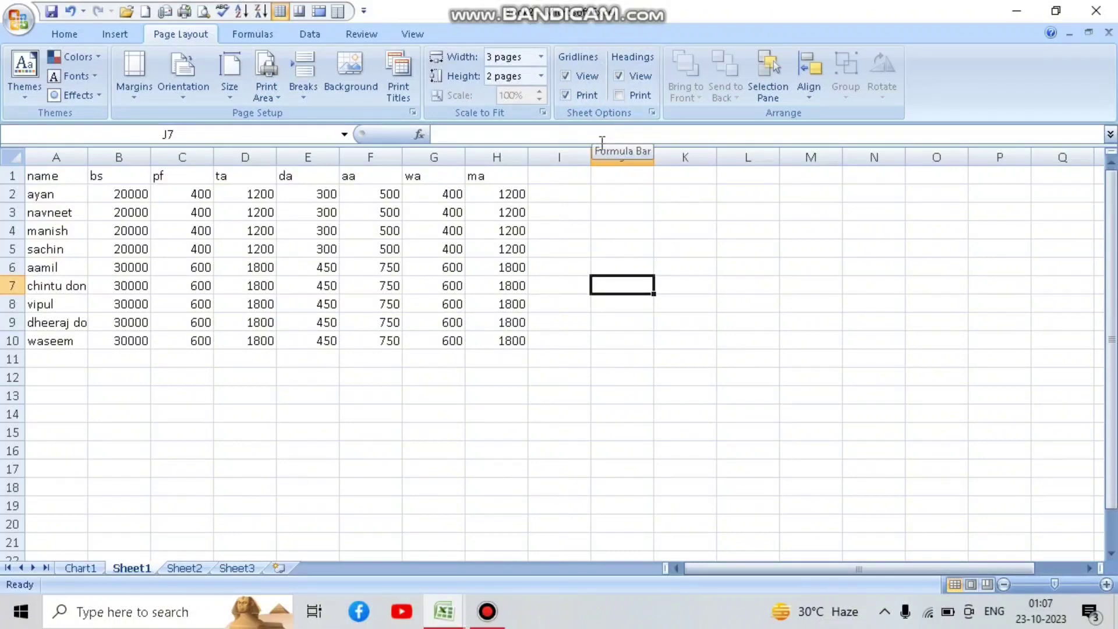
{"action": "key", "text": "ctrl+F2"}
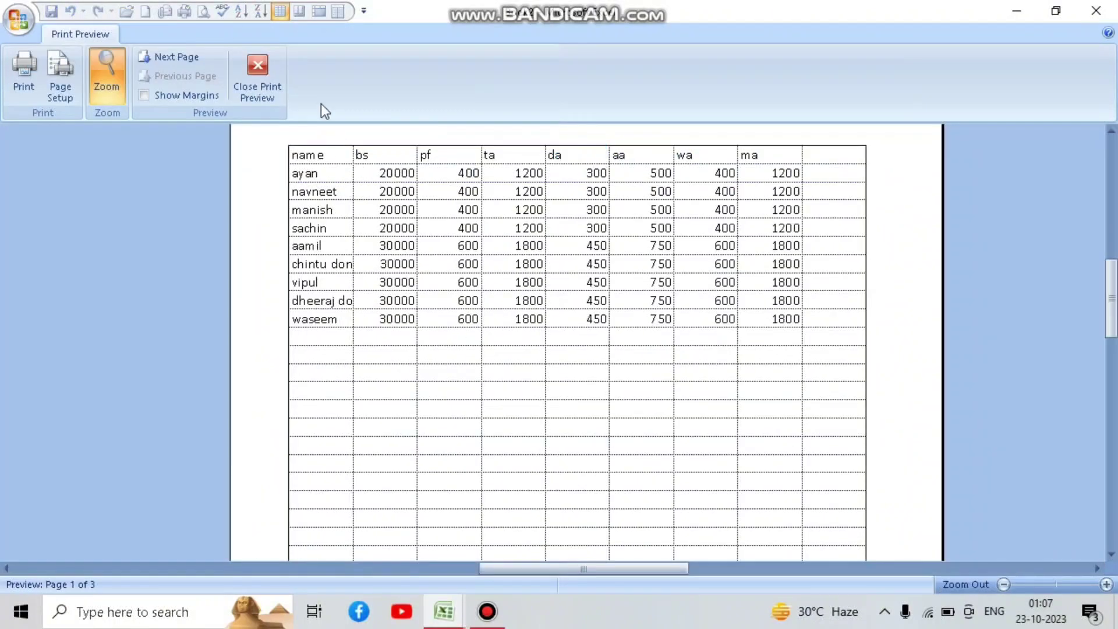
{"action": "left_click", "coordinate": [258, 78]}
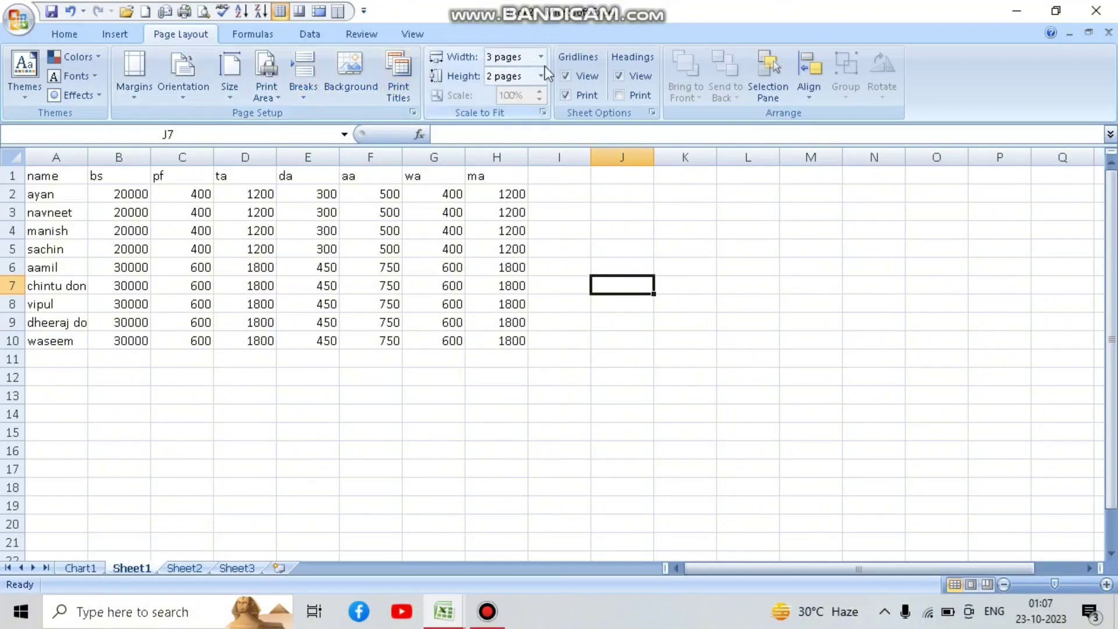
Step: Tick Headings Print and confirm headings and gridlines in the zoomed Print Preview
{"action": "left_click", "coordinate": [618, 95]}
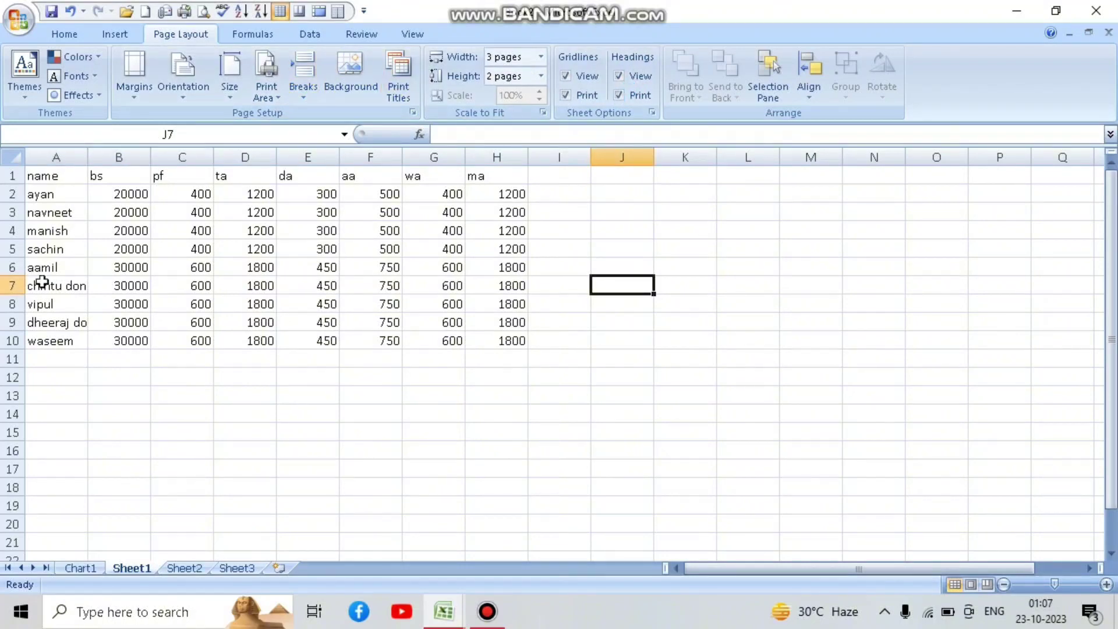
{"action": "left_click", "coordinate": [166, 447]}
{"action": "key", "text": "ctrl+F2"}
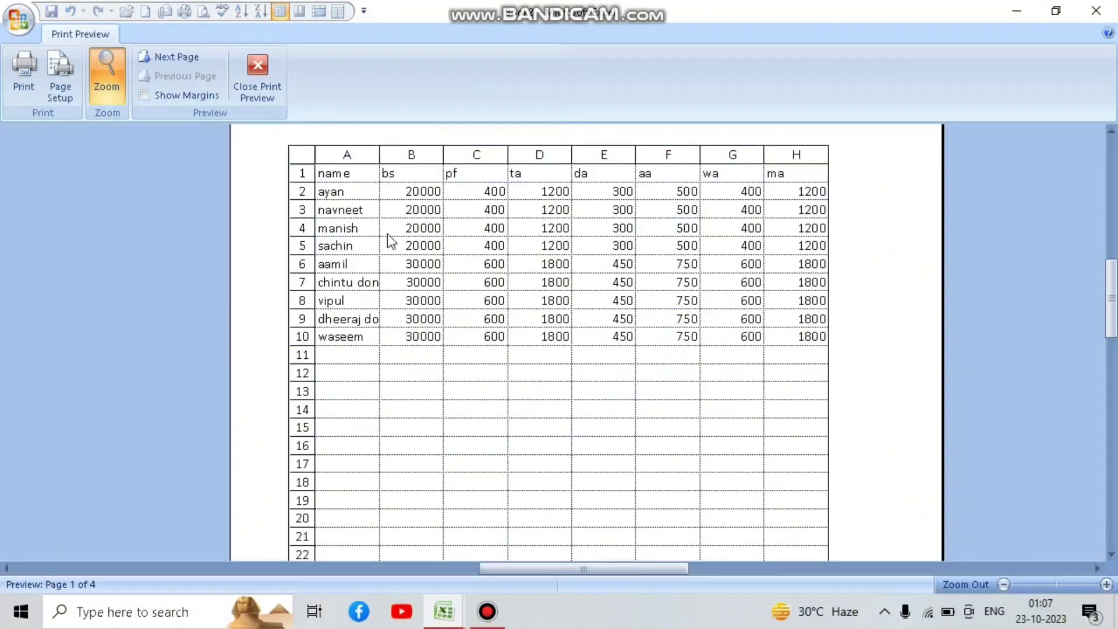
{"action": "left_click", "coordinate": [391, 240]}
{"action": "left_click", "coordinate": [400, 220]}
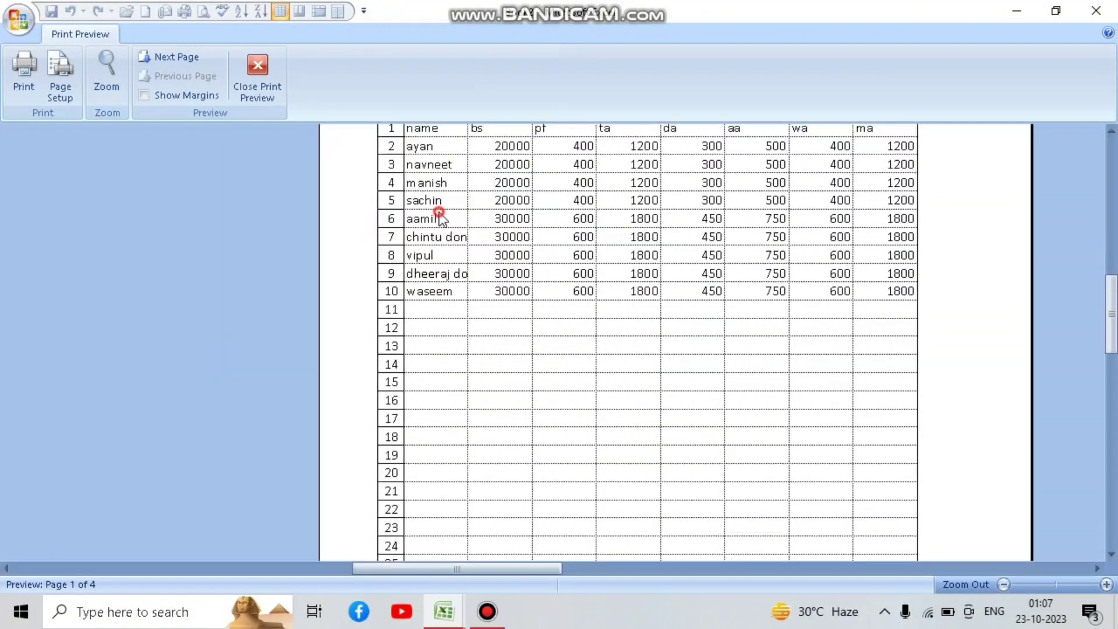
{"action": "left_click", "coordinate": [266, 90]}
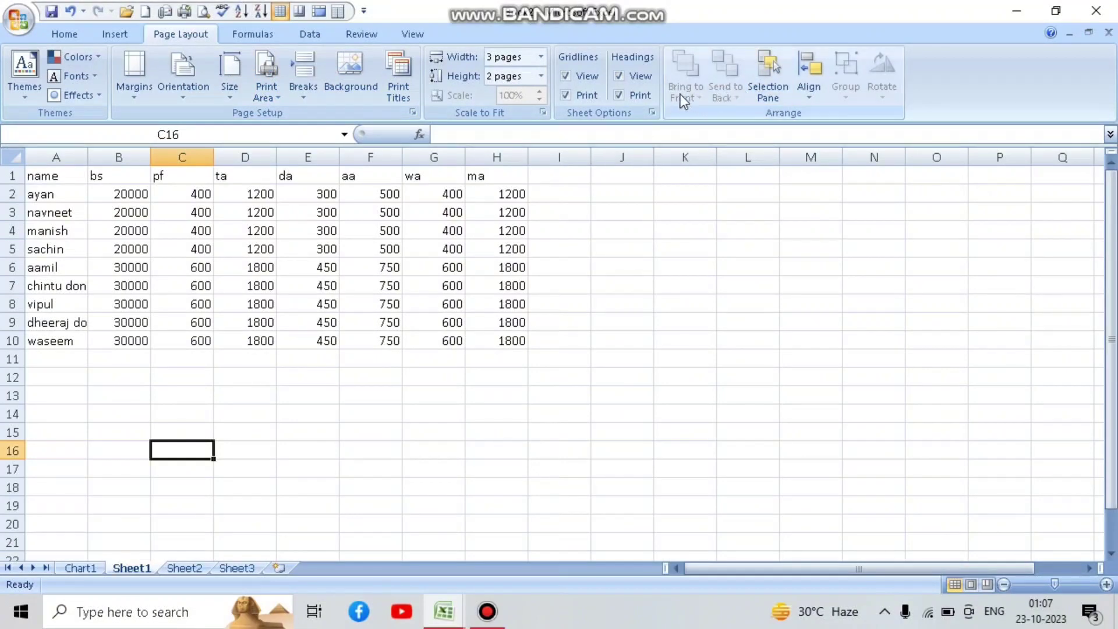
Step: Draw an oval beside the salary table around columns K–L
{"action": "left_click", "coordinate": [118, 35]}
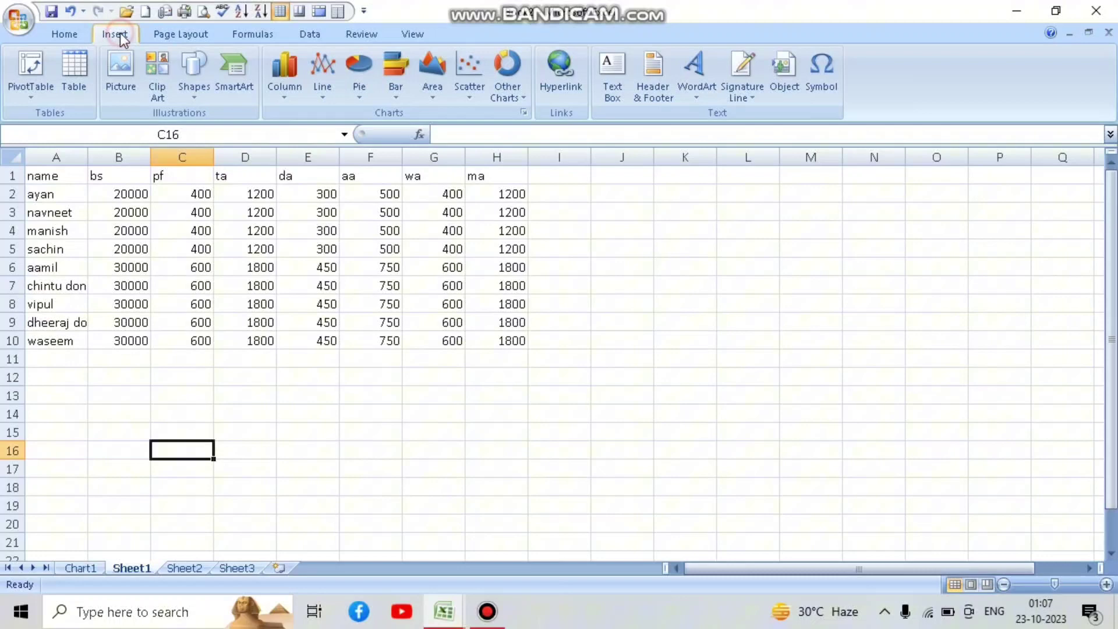
{"action": "left_click", "coordinate": [194, 74]}
{"action": "left_click", "coordinate": [253, 139]}
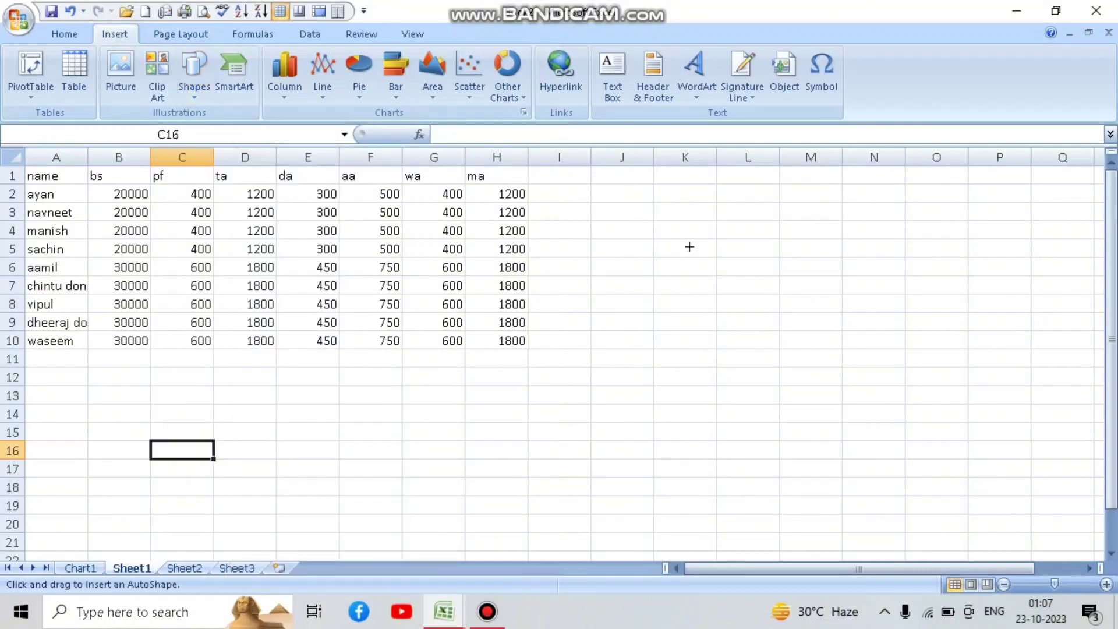
{"action": "left_click_drag", "start_coordinate": [689, 246], "coordinate": [777, 370]}
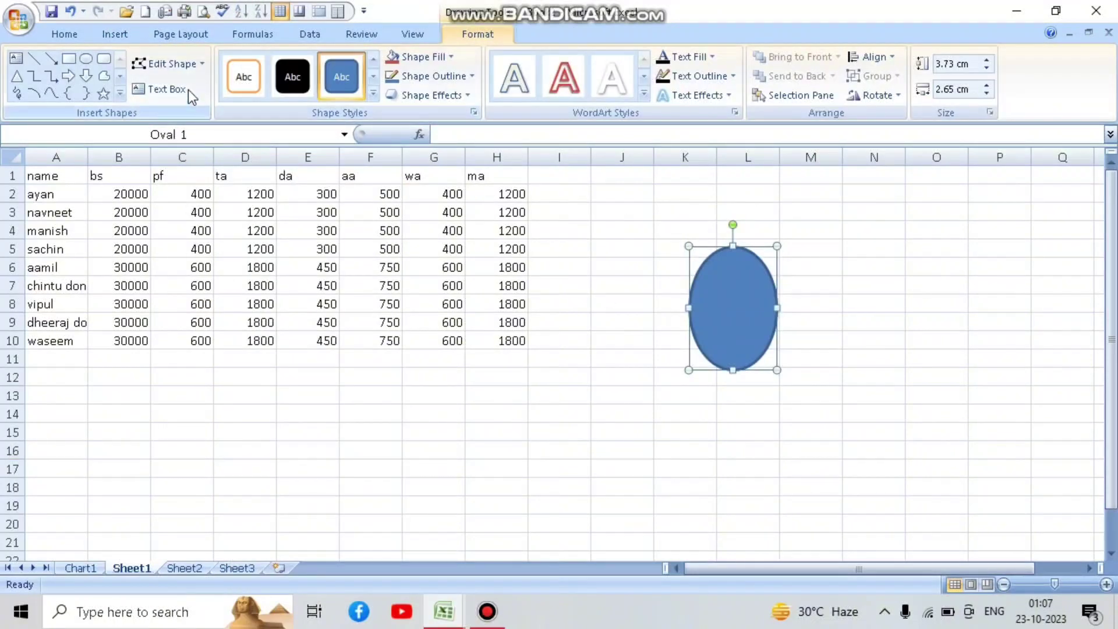
Step: Draw a larger cross over the oval, spanning K2 to N11
{"action": "left_click", "coordinate": [114, 35]}
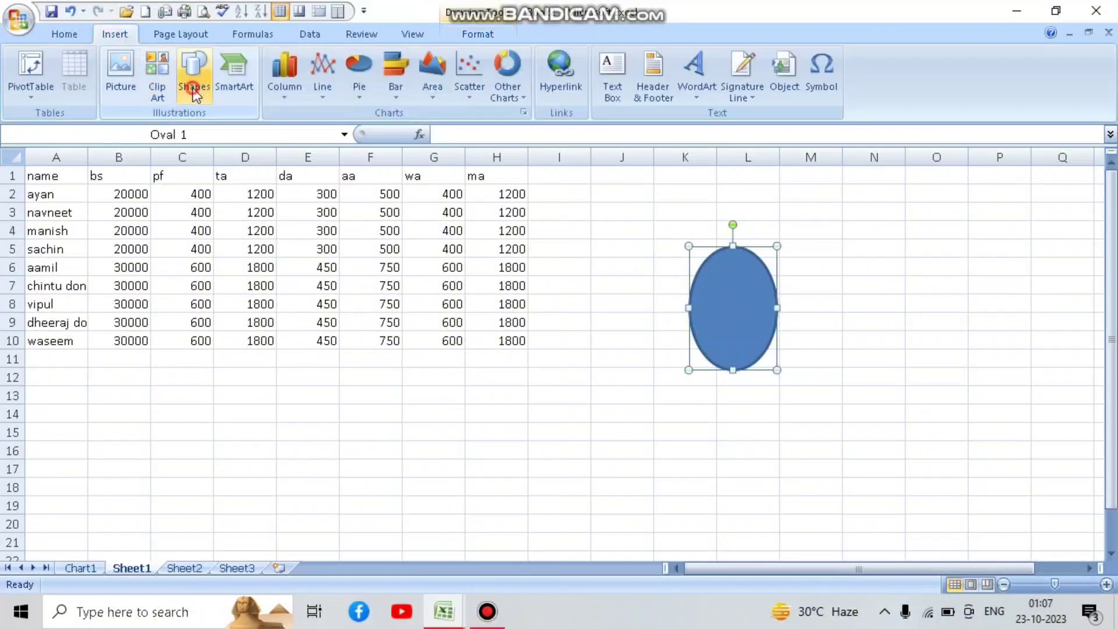
{"action": "left_click", "coordinate": [195, 73]}
{"action": "left_click", "coordinate": [334, 269]}
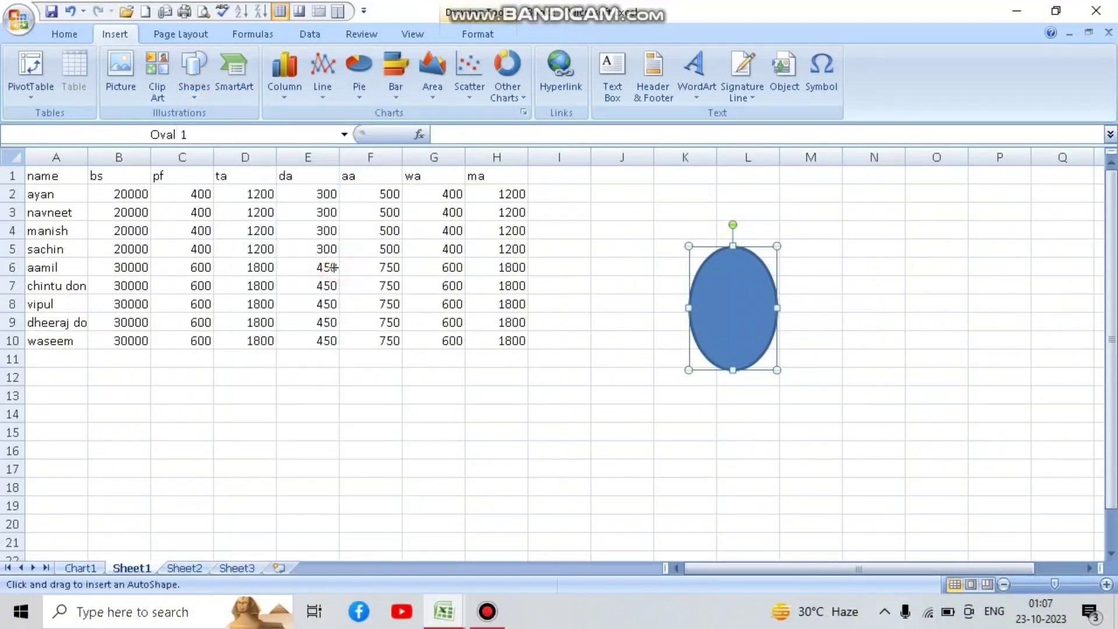
{"action": "left_click_drag", "start_coordinate": [691, 192], "coordinate": [874, 362]}
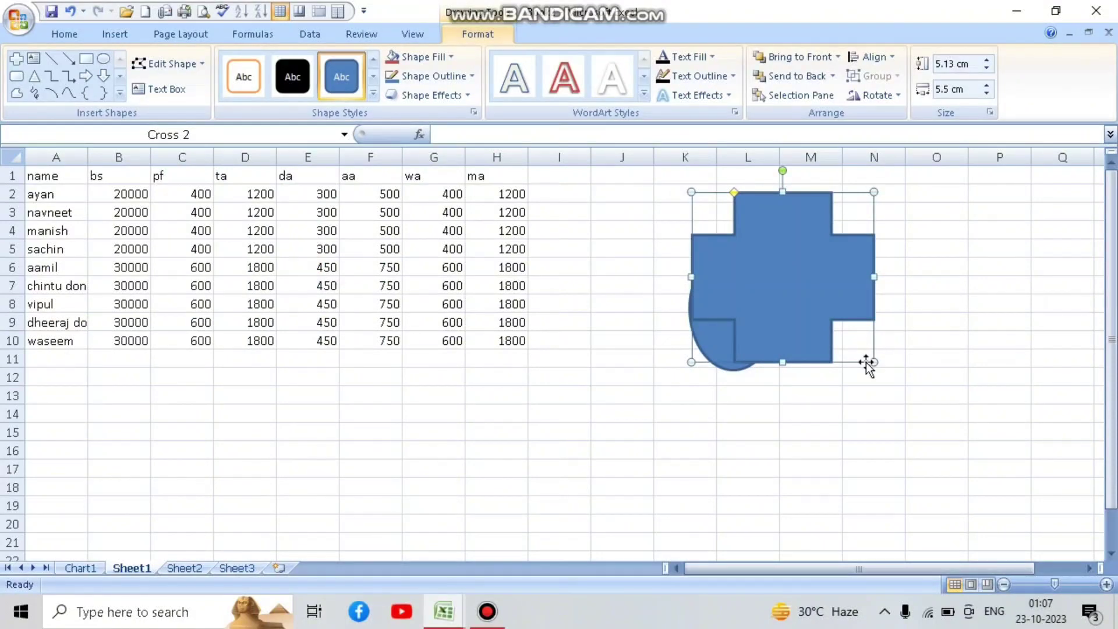
Step: Send the cross to the back and move the oval onto the cross's lower centre
{"action": "left_click", "coordinate": [195, 35]}
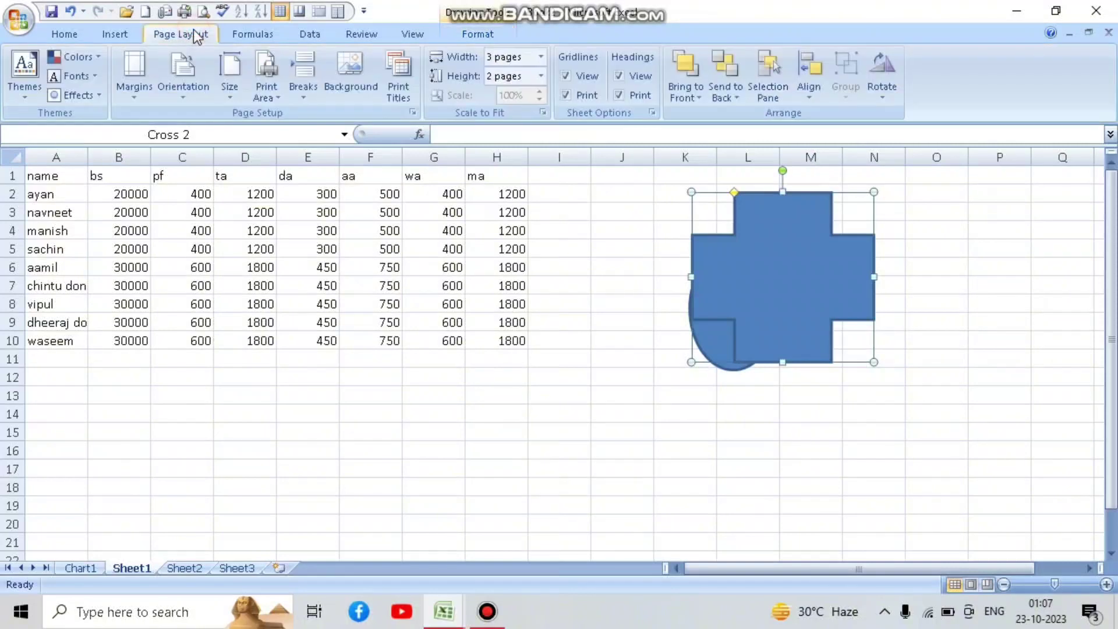
{"action": "left_click", "coordinate": [725, 65]}
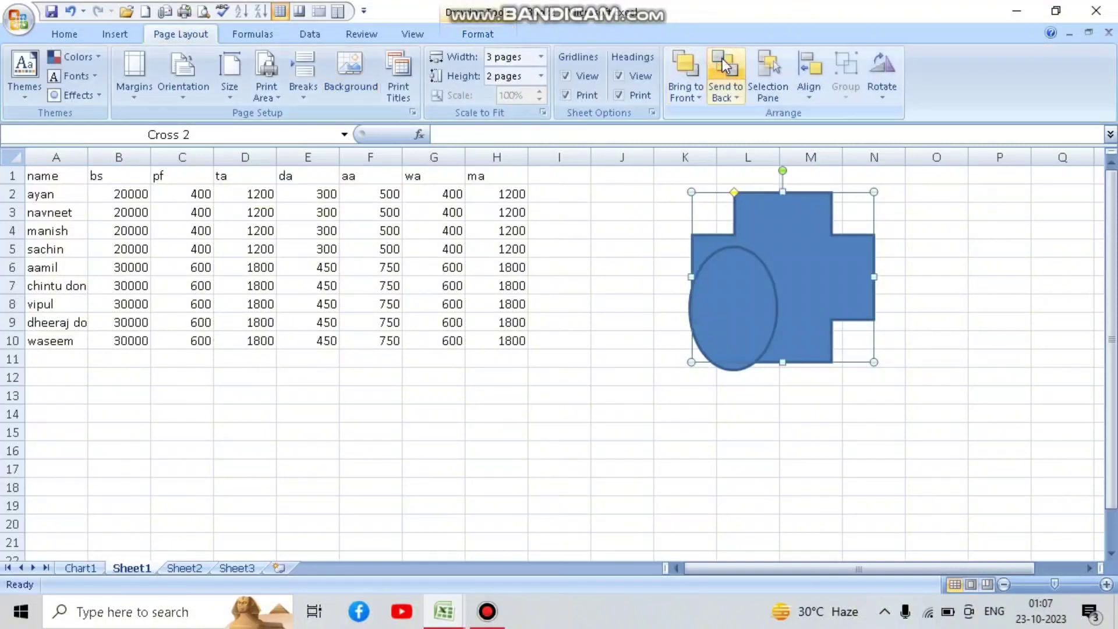
{"action": "left_click_drag", "start_coordinate": [736, 325], "coordinate": [817, 349]}
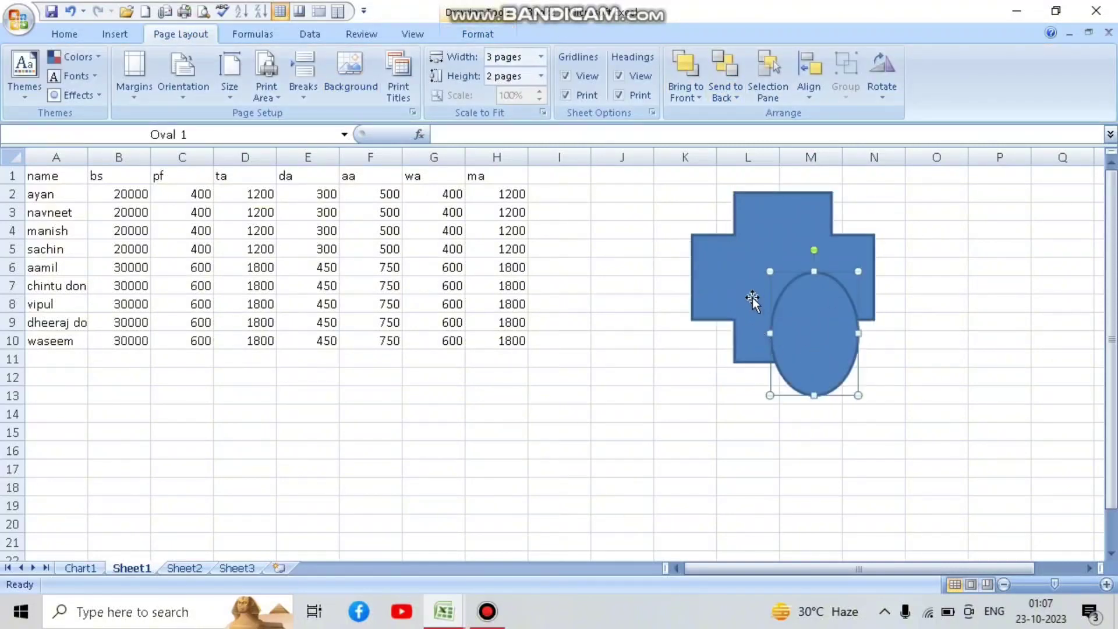
Step: Send the oval behind the cross and open the Selection and Visibility pane
{"action": "left_click", "coordinate": [736, 69]}
{"action": "left_click", "coordinate": [690, 69]}
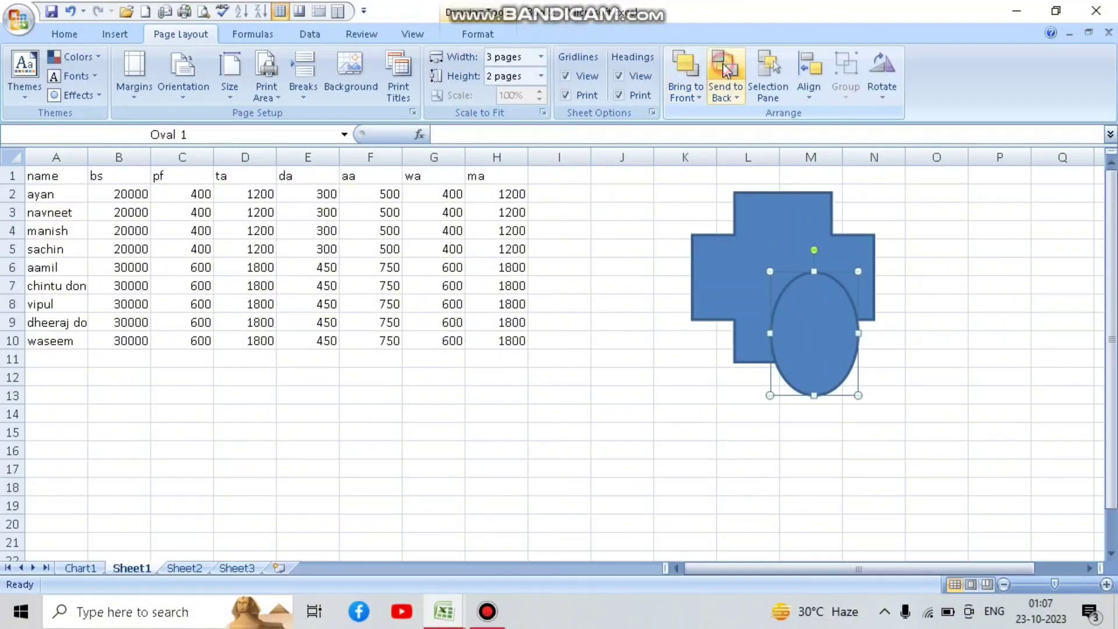
{"action": "left_click", "coordinate": [725, 68]}
{"action": "left_click", "coordinate": [769, 91]}
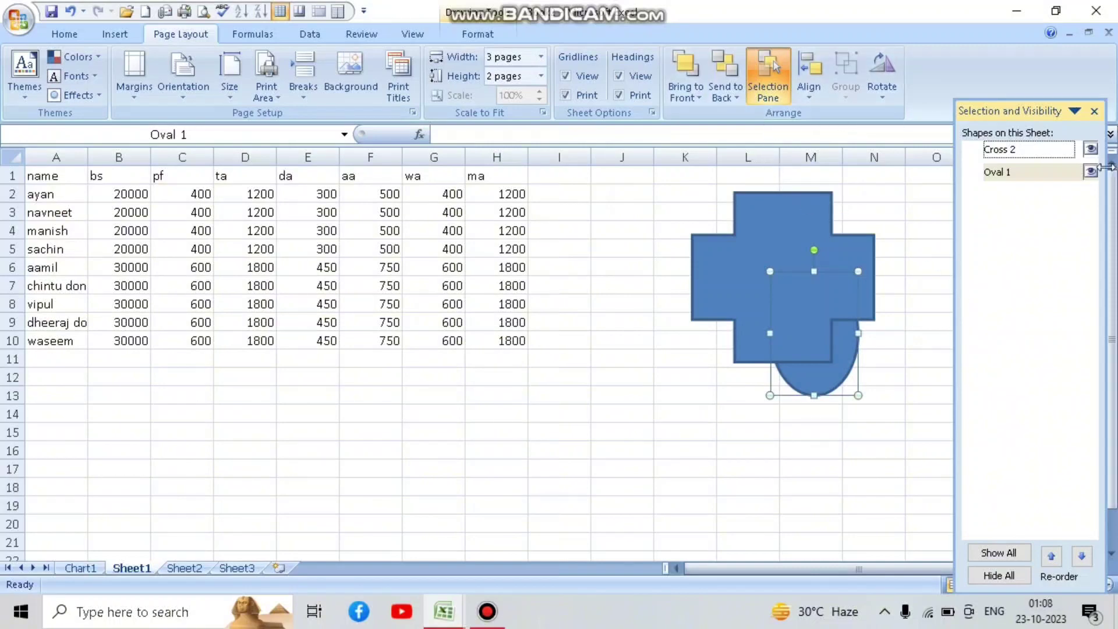
Step: Hide and re-show Cross 2 and Oval 1 with their eye icons in the Selection pane
{"action": "left_click", "coordinate": [1091, 149]}
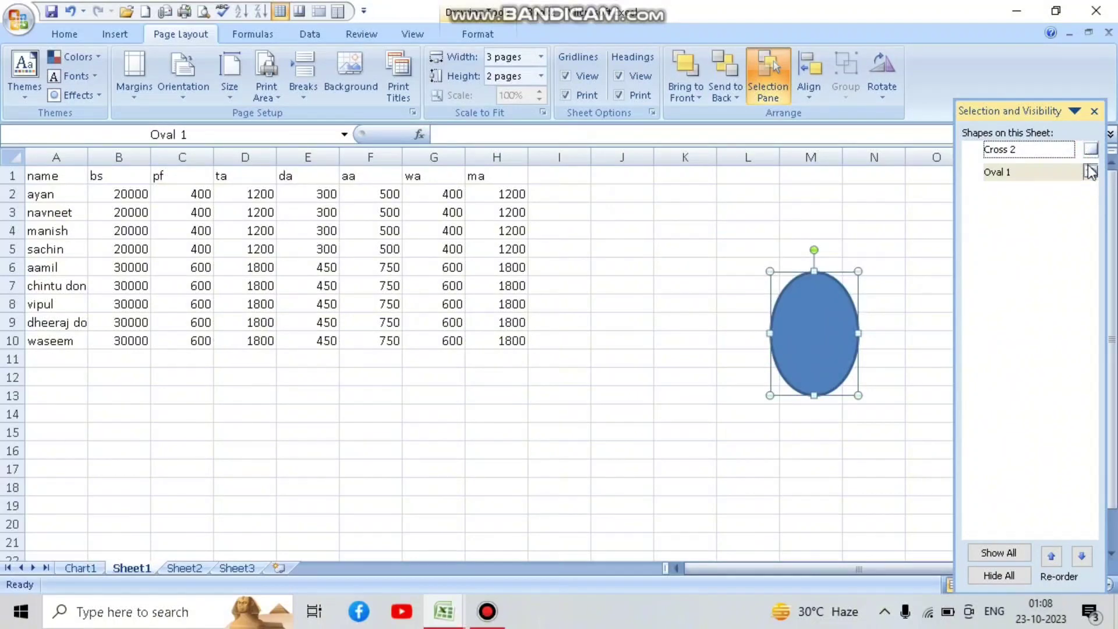
{"action": "left_click", "coordinate": [1090, 172]}
{"action": "left_click", "coordinate": [1090, 172]}
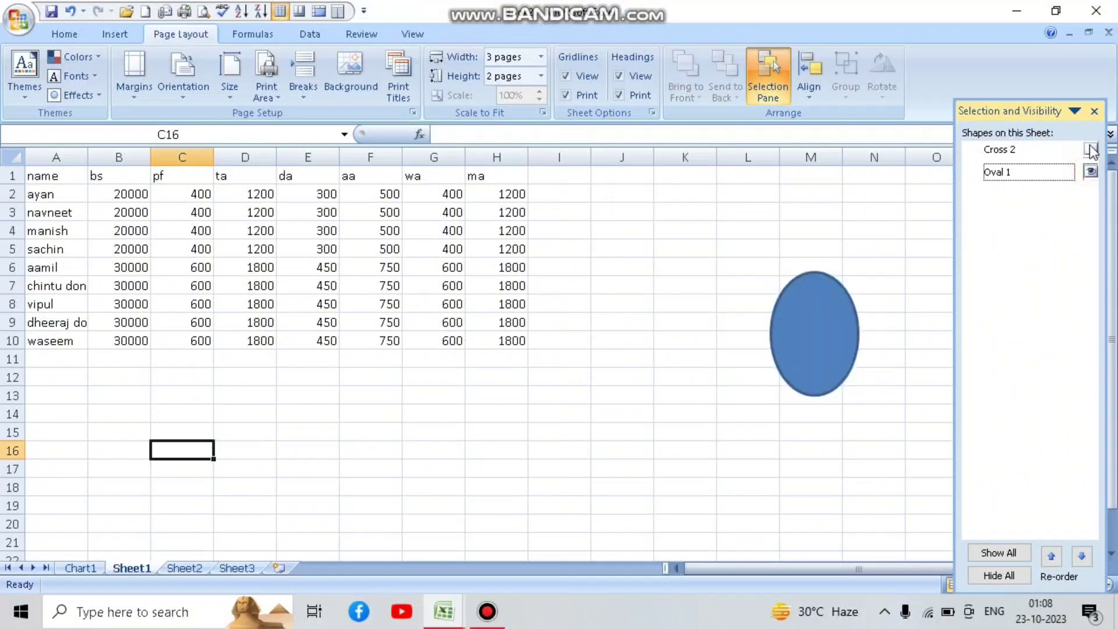
{"action": "left_click", "coordinate": [1091, 149]}
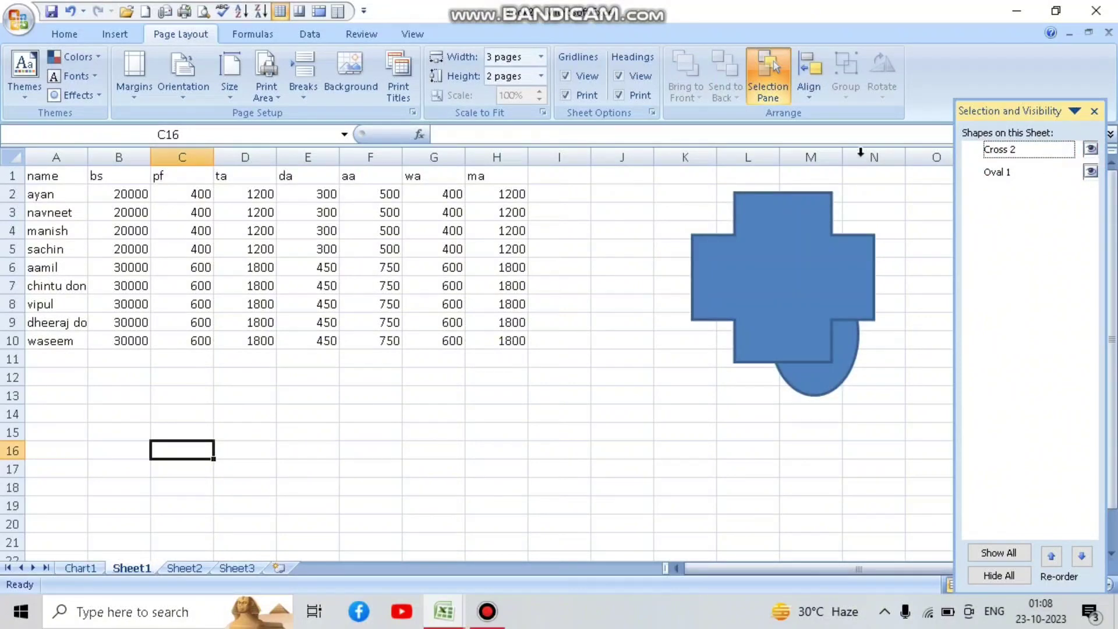
Step: Turn View Gridlines off and back on from the Align menu, then deselect the cross via cell K4
{"action": "left_click", "coordinate": [817, 95]}
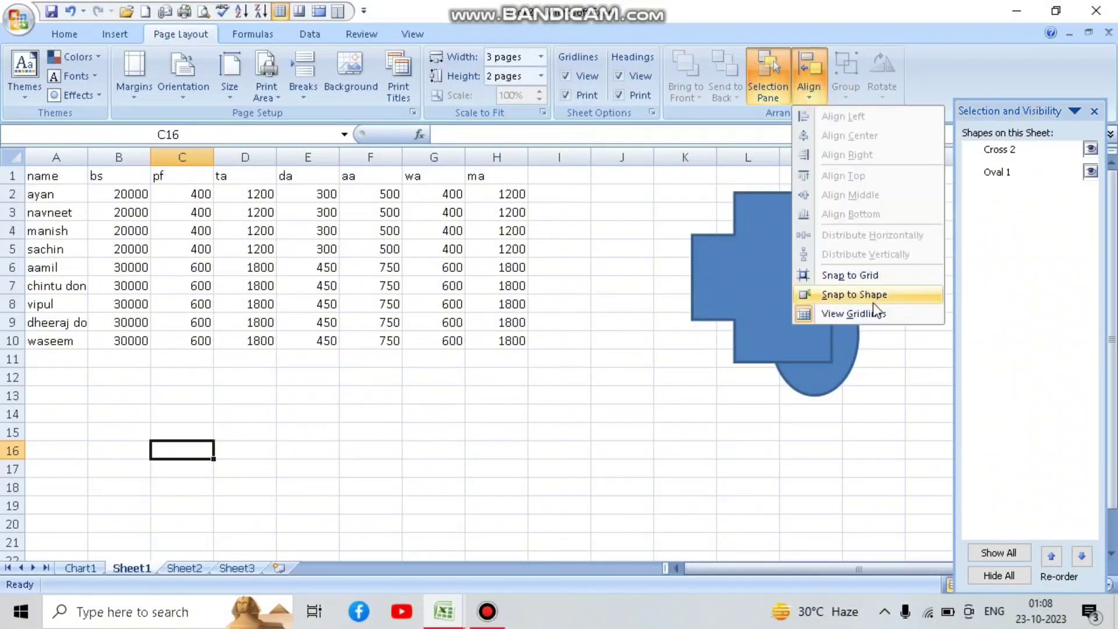
{"action": "left_click", "coordinate": [776, 289]}
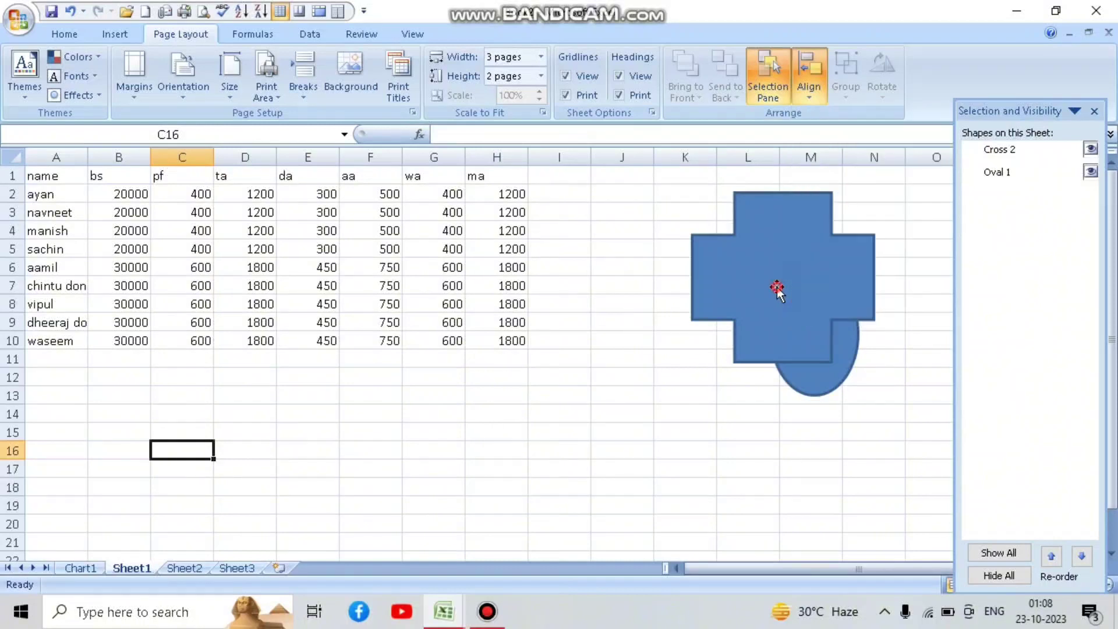
{"action": "left_click", "coordinate": [776, 290]}
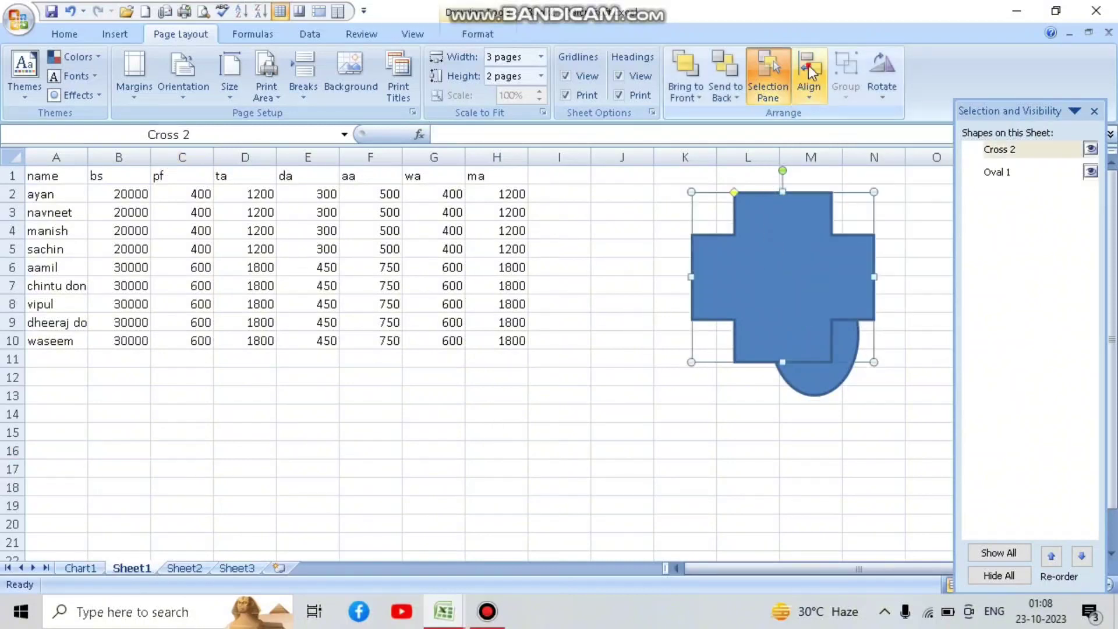
{"action": "left_click", "coordinate": [809, 82]}
{"action": "left_click", "coordinate": [848, 316]}
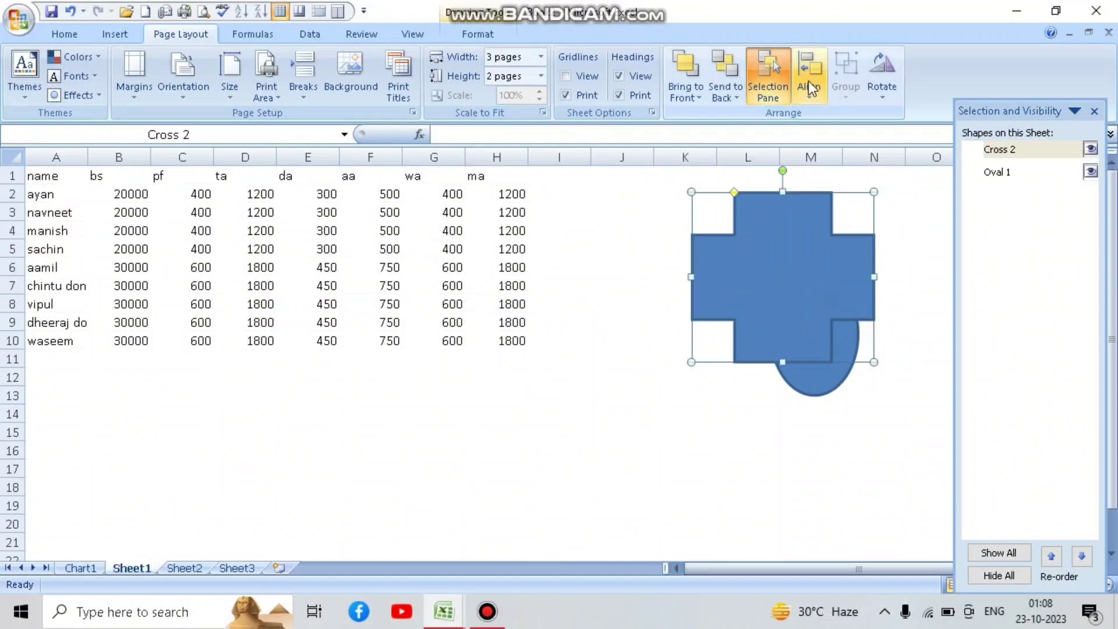
{"action": "left_click", "coordinate": [809, 81]}
{"action": "left_click", "coordinate": [842, 312]}
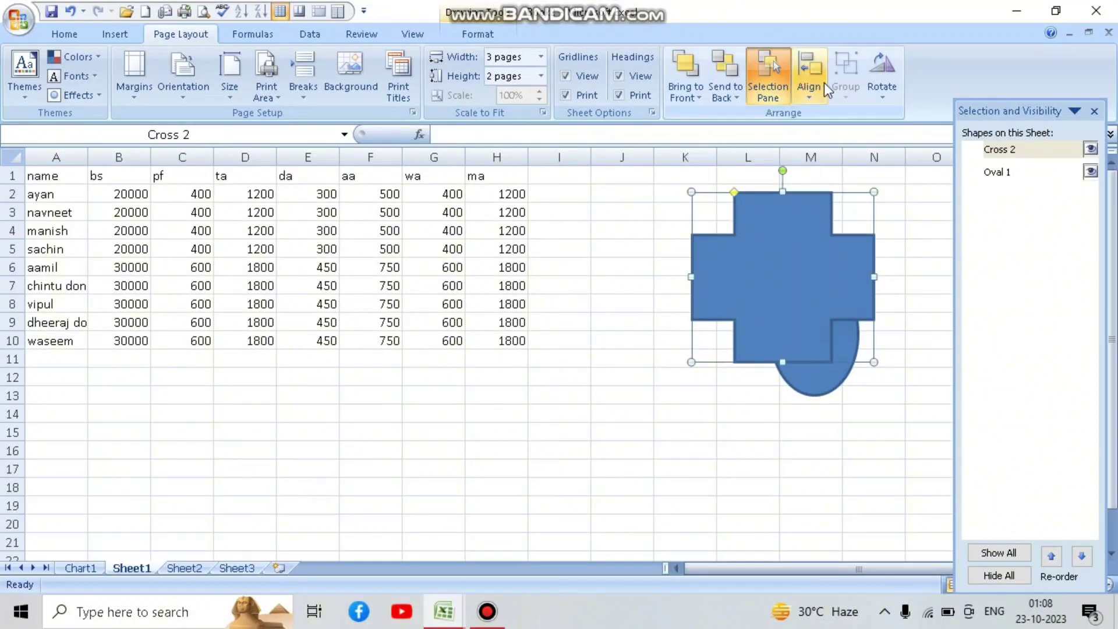
{"action": "left_click", "coordinate": [810, 82]}
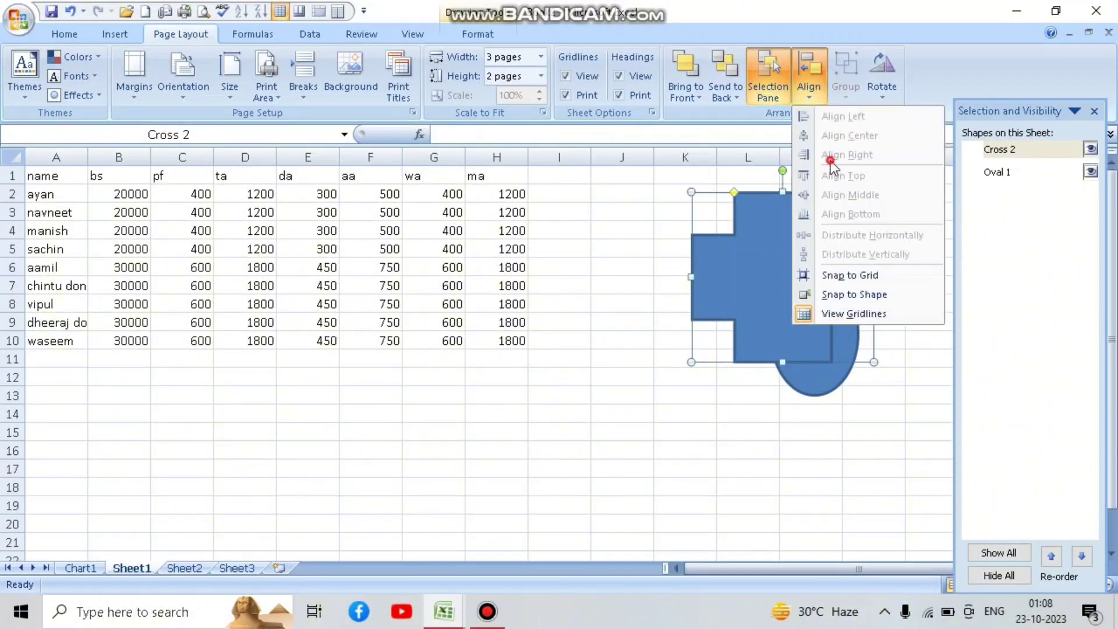
{"action": "left_click", "coordinate": [670, 215]}
{"action": "left_click", "coordinate": [658, 228]}
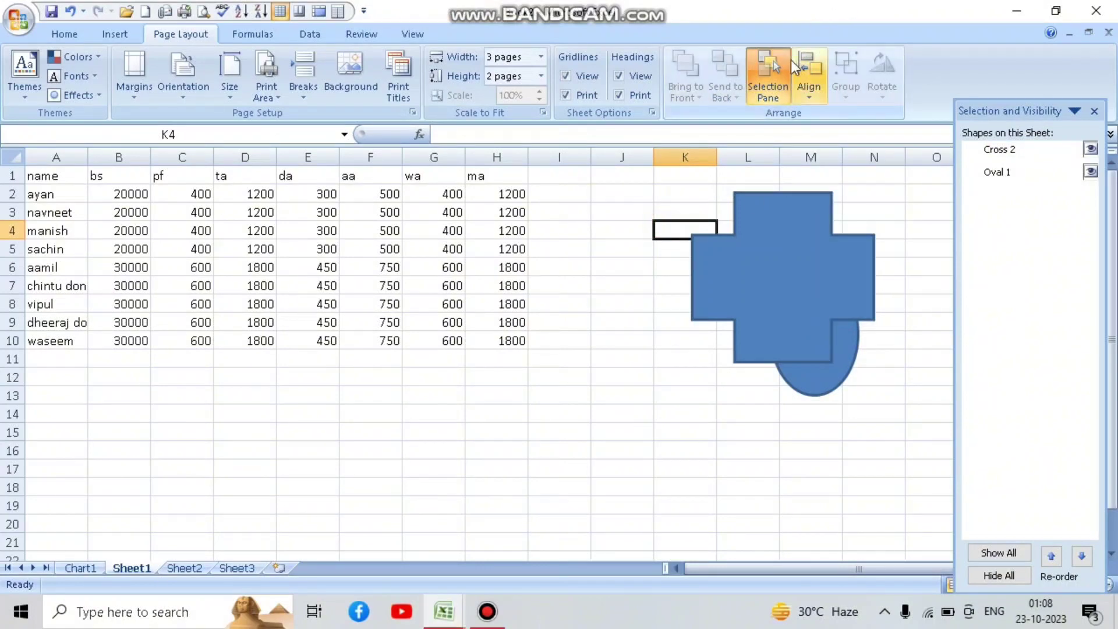
{"action": "left_click", "coordinate": [804, 88]}
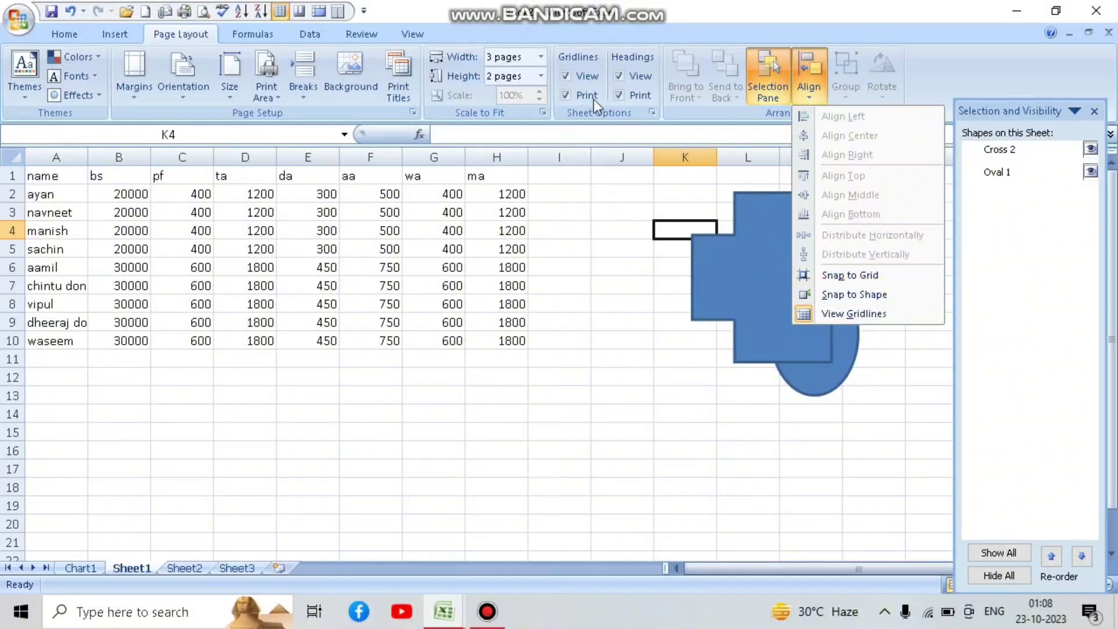
Step: Show the sheet in Page Layout view and close the Selection and Visibility pane, ending on cell D13
{"action": "left_click", "coordinate": [427, 33]}
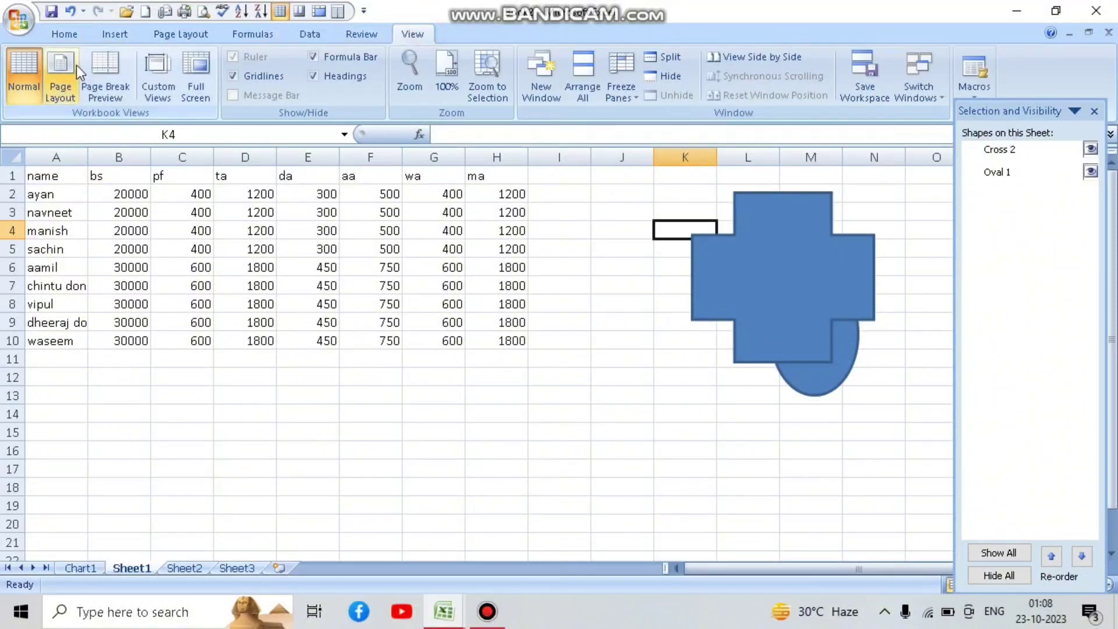
{"action": "left_click", "coordinate": [188, 36]}
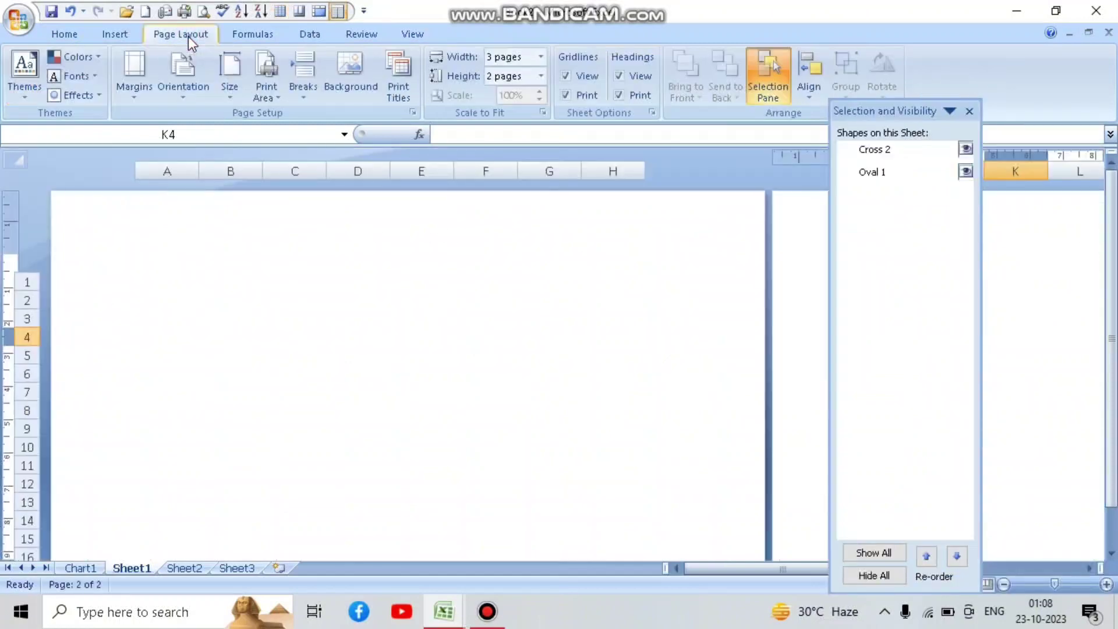
{"action": "left_click", "coordinate": [807, 71]}
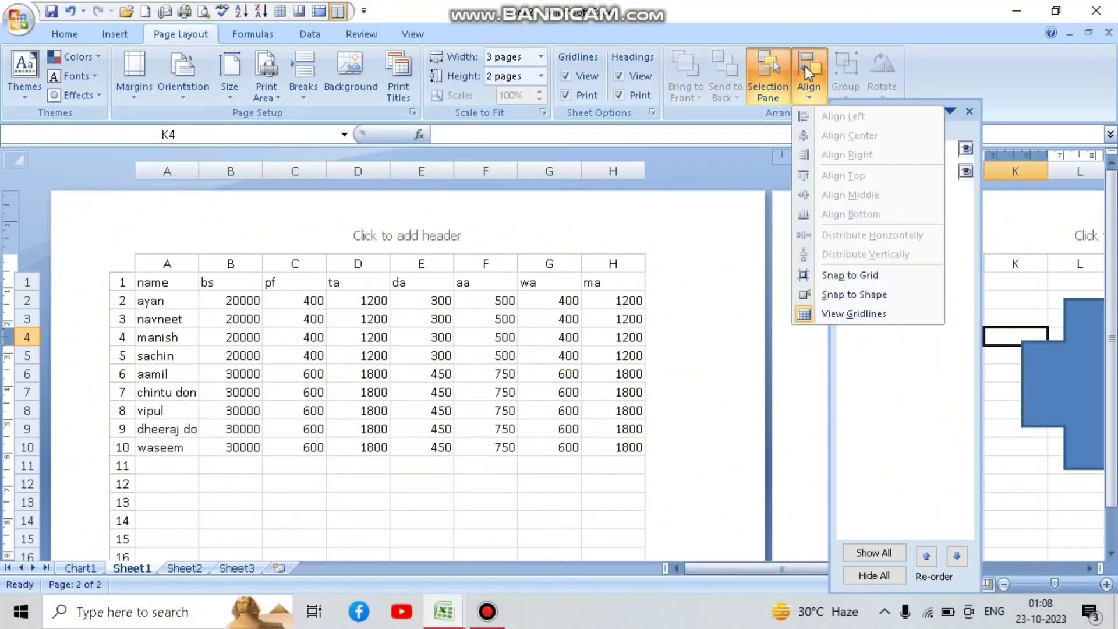
{"action": "left_click", "coordinate": [592, 430]}
{"action": "left_click", "coordinate": [495, 464]}
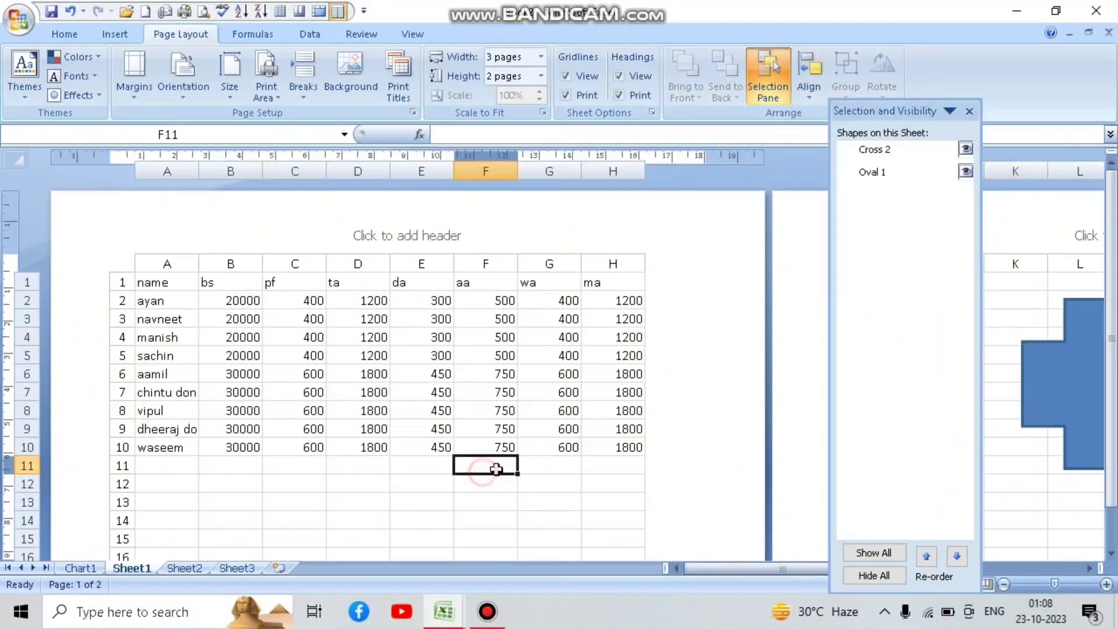
{"action": "left_click", "coordinate": [969, 110]}
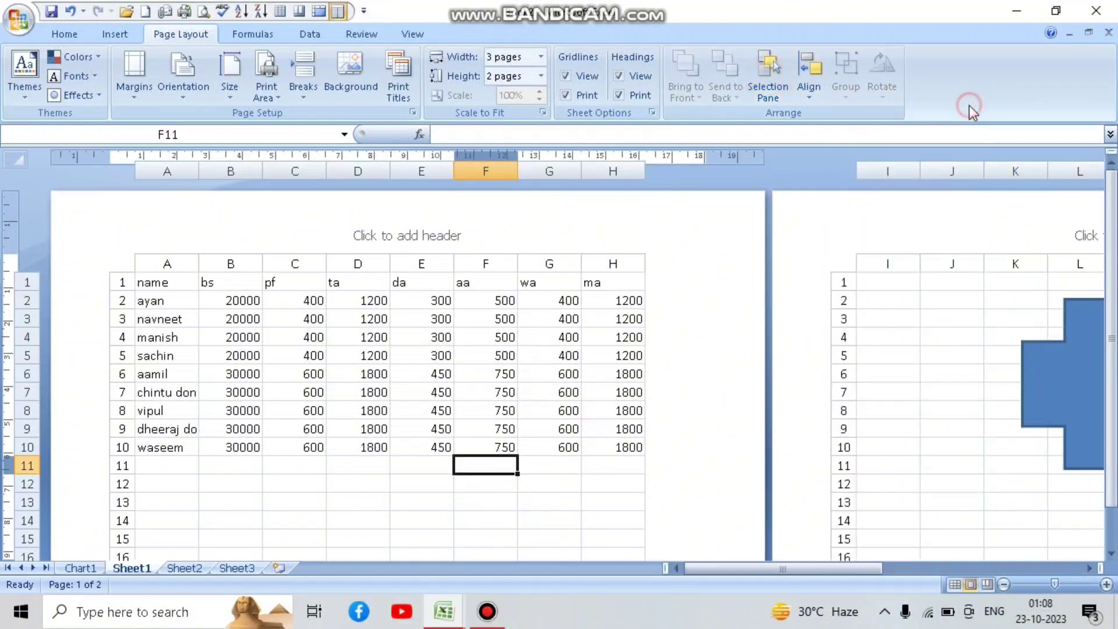
{"action": "left_click", "coordinate": [330, 503]}
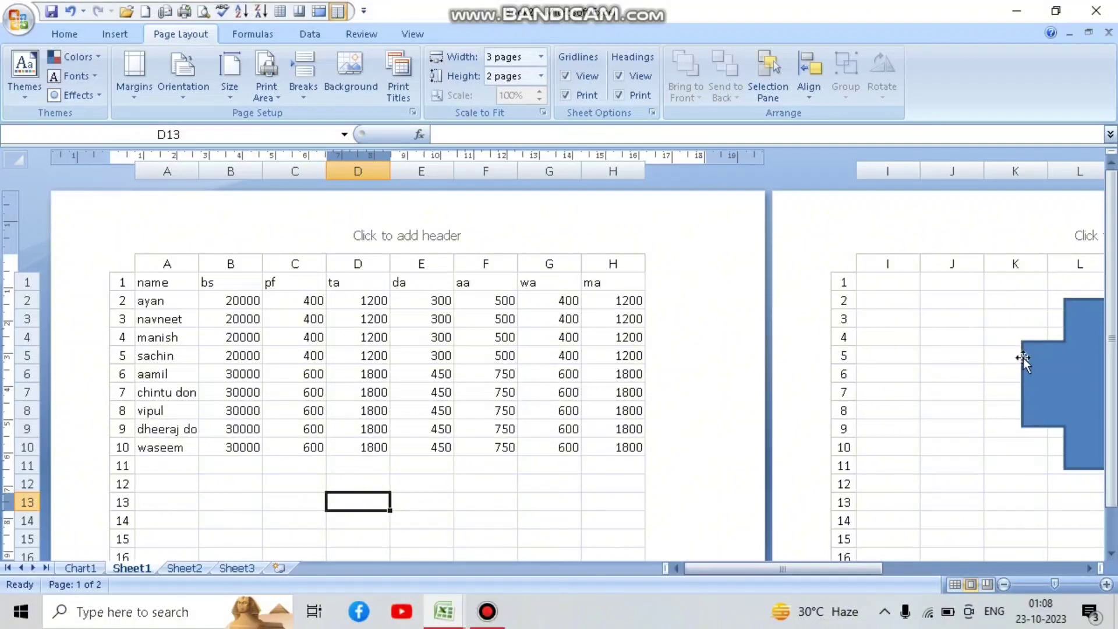
Step: Place the cross shape over columns B–D of the salary table and confirm its 5.13 × 5.58 cm size
{"action": "mouse_move", "coordinate": [1043, 367]}
{"action": "left_mouse_down"}
{"action": "mouse_move", "coordinate": [2, 370]}
{"action": "mouse_move", "coordinate": [245, 381]}
{"action": "left_mouse_up"}
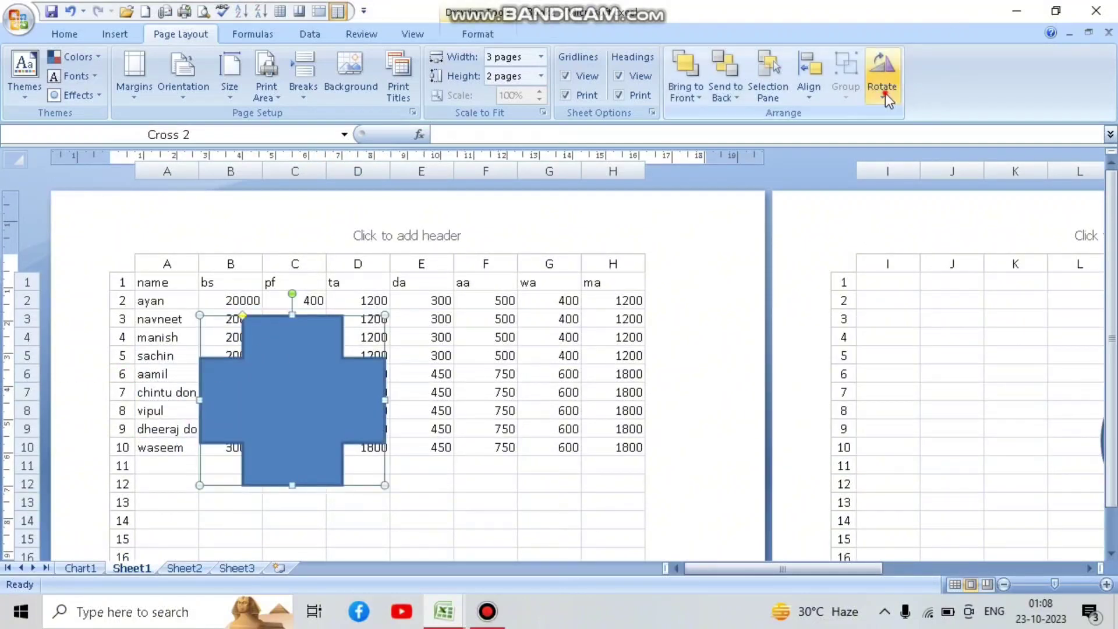
{"action": "left_click", "coordinate": [883, 89]}
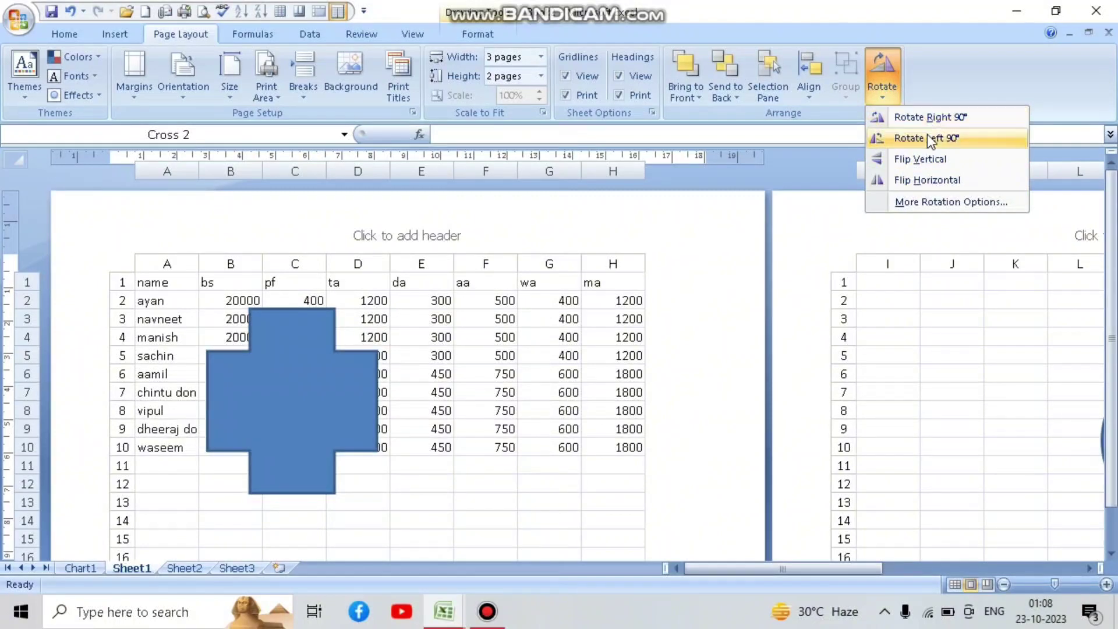
{"action": "left_click", "coordinate": [927, 190]}
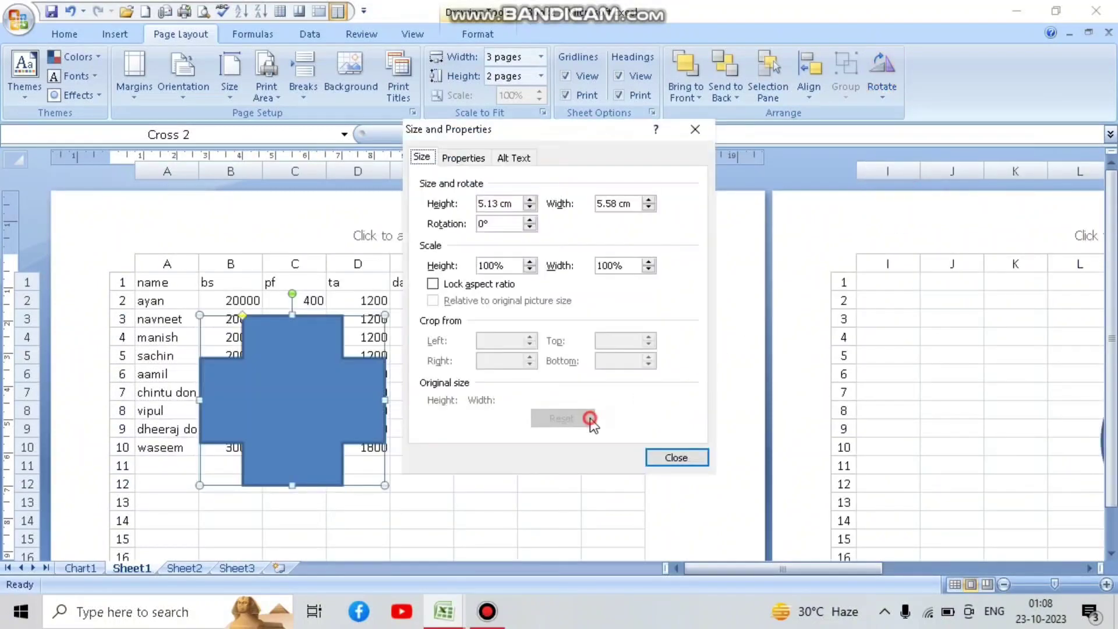
{"action": "left_click", "coordinate": [676, 457]}
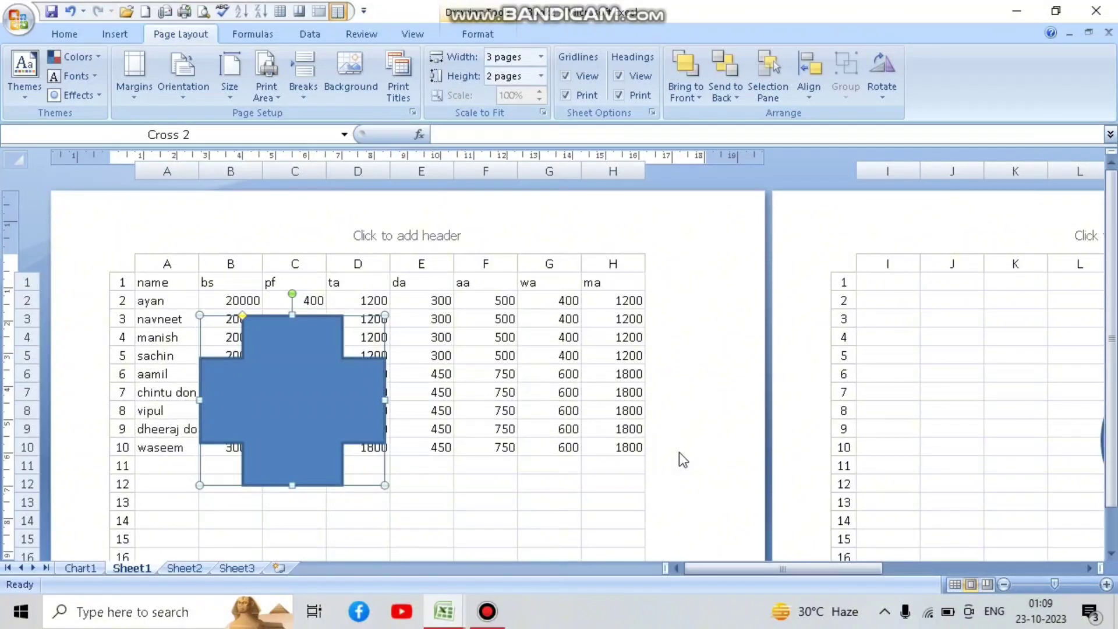
{"action": "left_click", "coordinate": [265, 36]}
{"action": "left_click", "coordinate": [177, 35]}
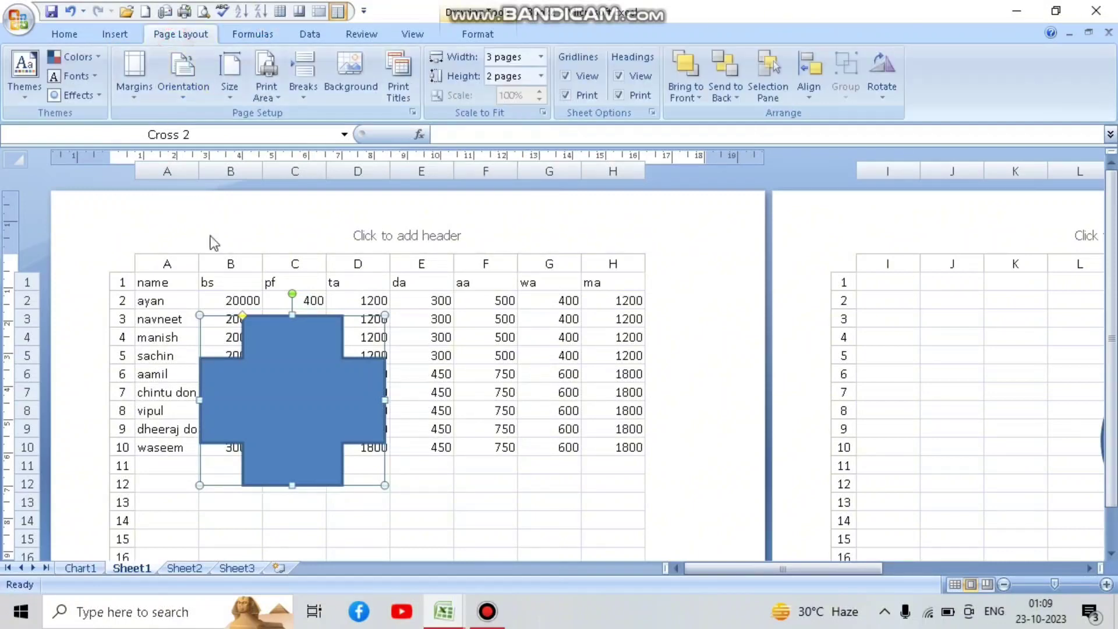